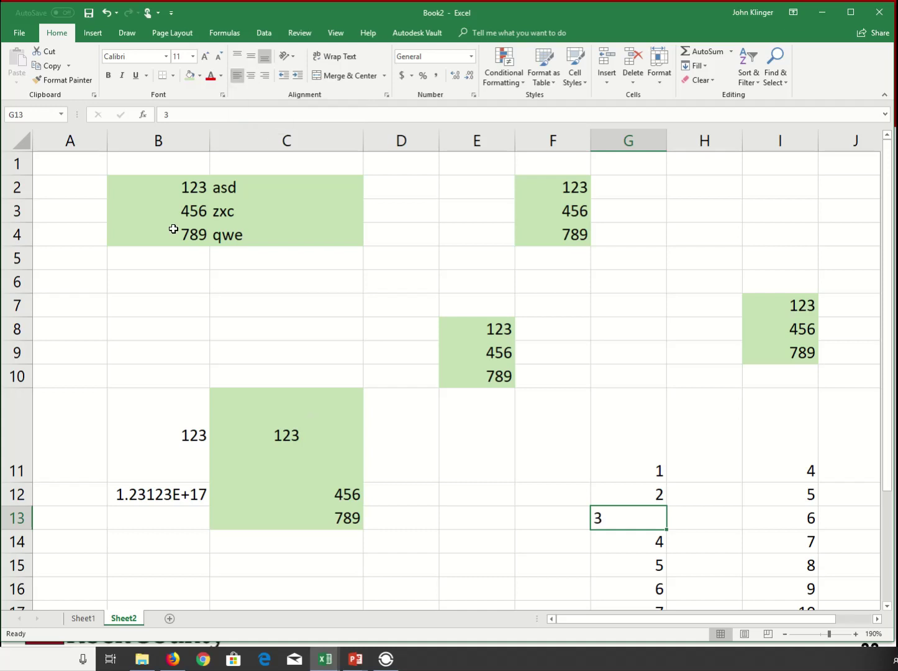
# Align qwe in C4 right, then centre, right again, and finally left
pyautogui.click(230, 231)
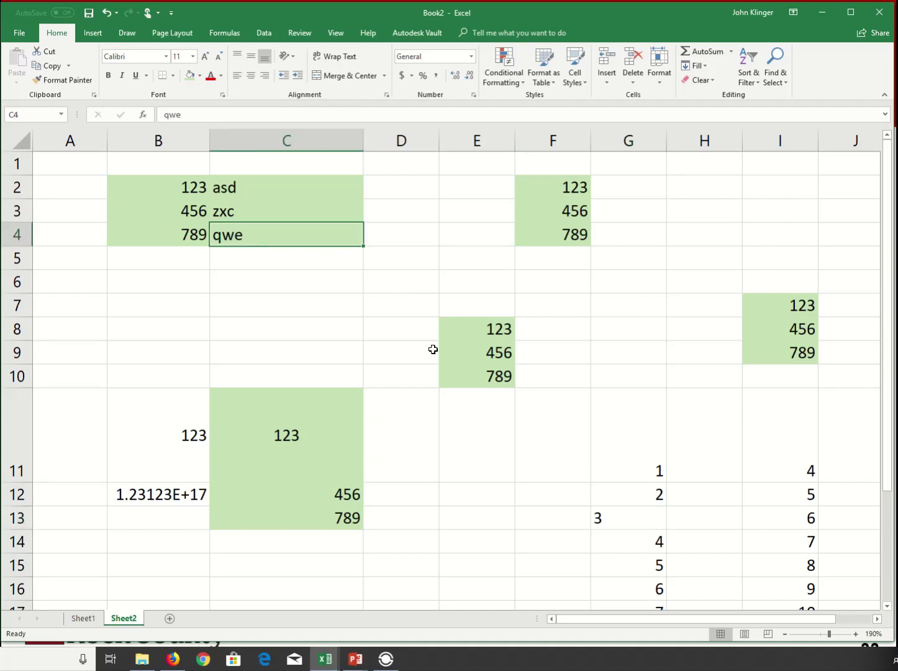
pyautogui.click(265, 76)
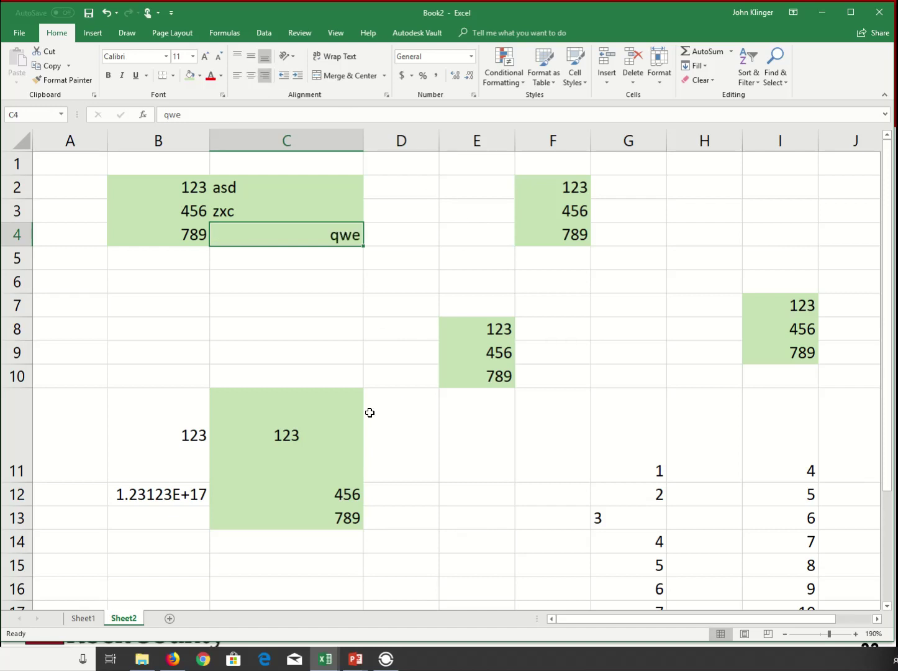
pyautogui.click(252, 75)
pyautogui.click(264, 76)
pyautogui.click(236, 75)
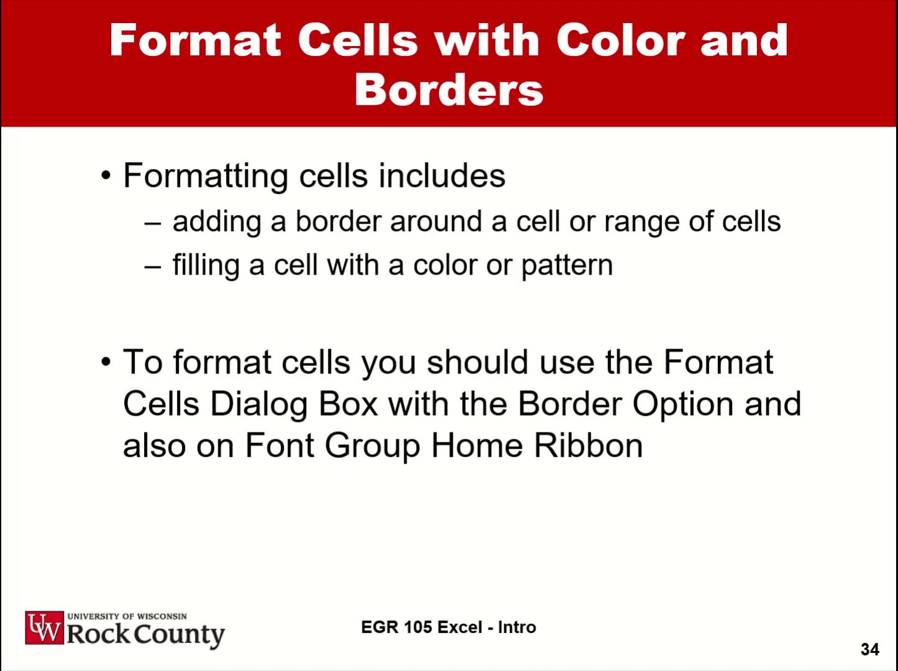
# Advance the slideshow through Paste Special to slide 36, Auto Format Command
pyautogui.press('Right')
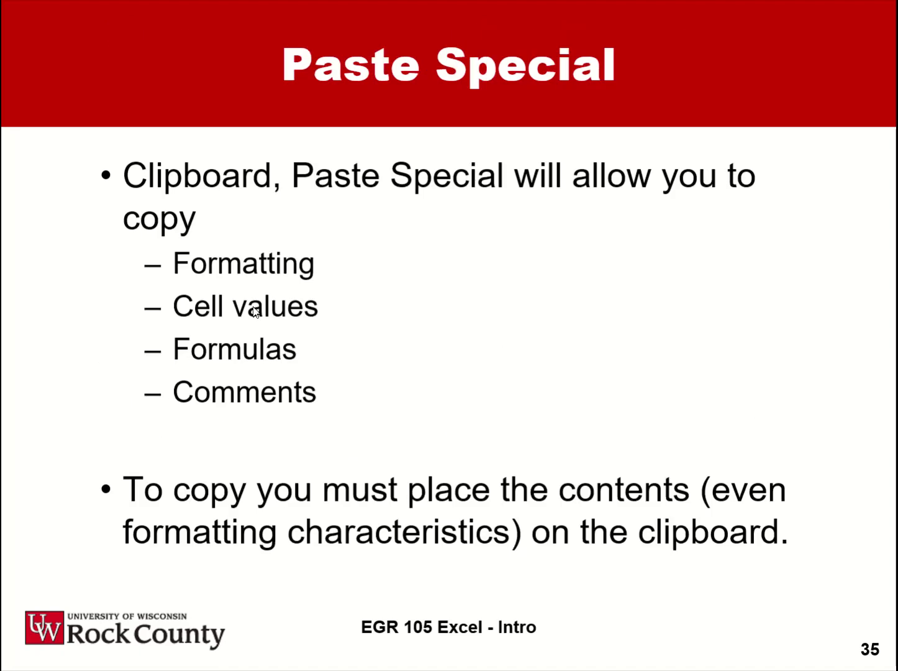
pyautogui.click(311, 463)
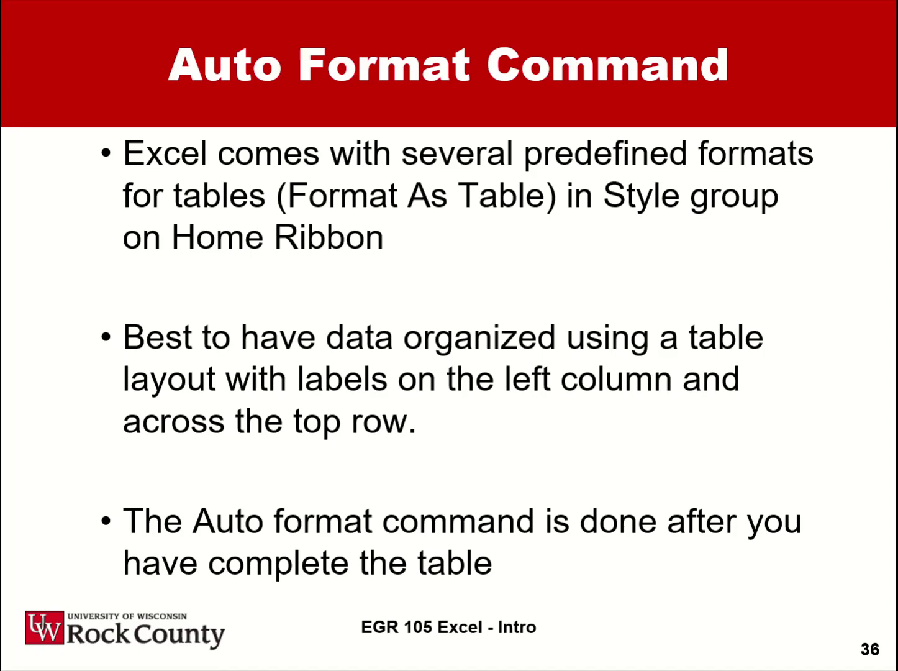
# Back in Excel on Sheet1, enter headings Height in B2 and Dollars in C2
pyautogui.hotkey('alt', 'Tab')
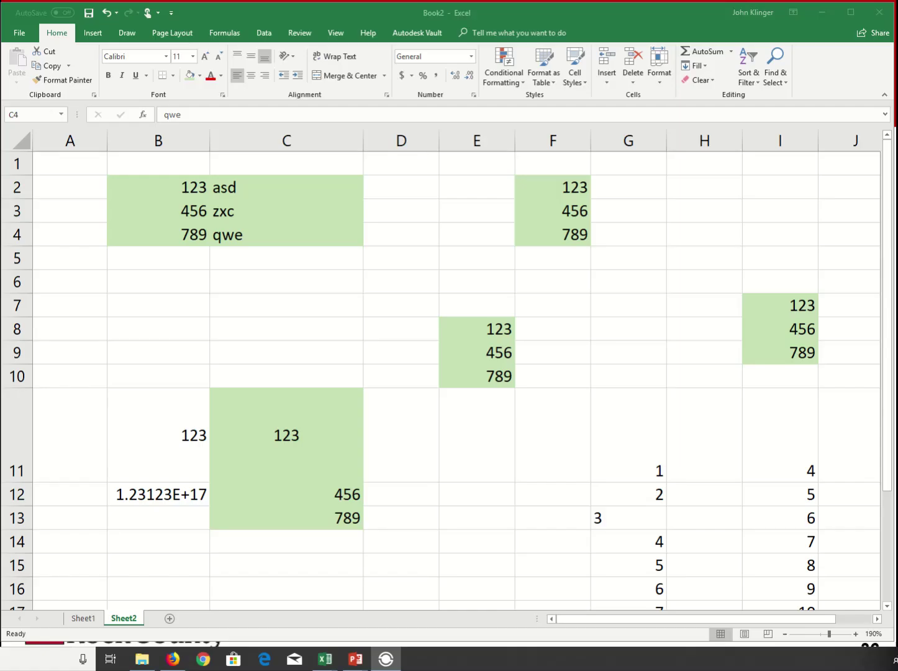
pyautogui.click(81, 619)
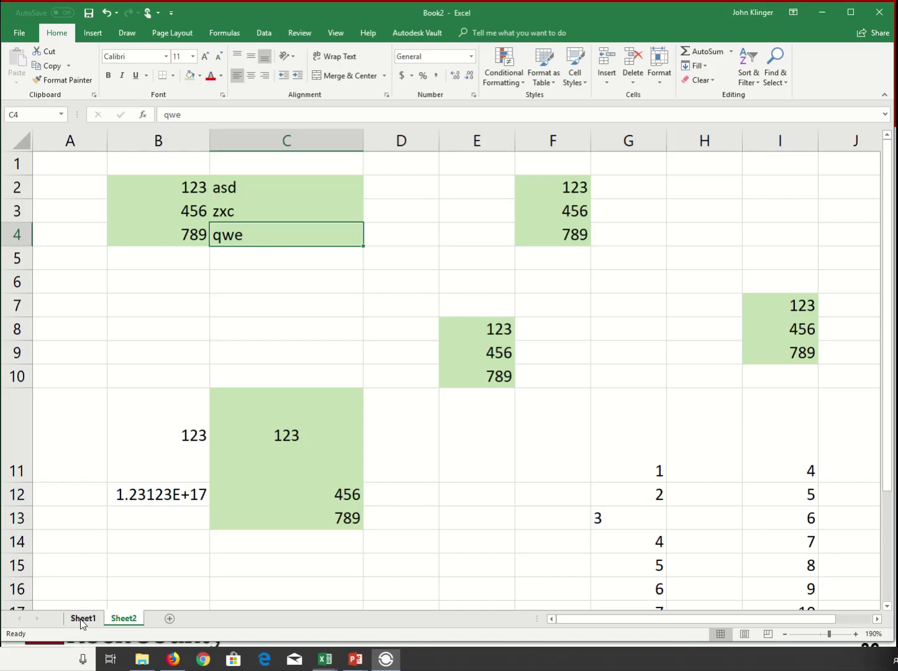
pyautogui.click(82, 619)
pyautogui.click(150, 192)
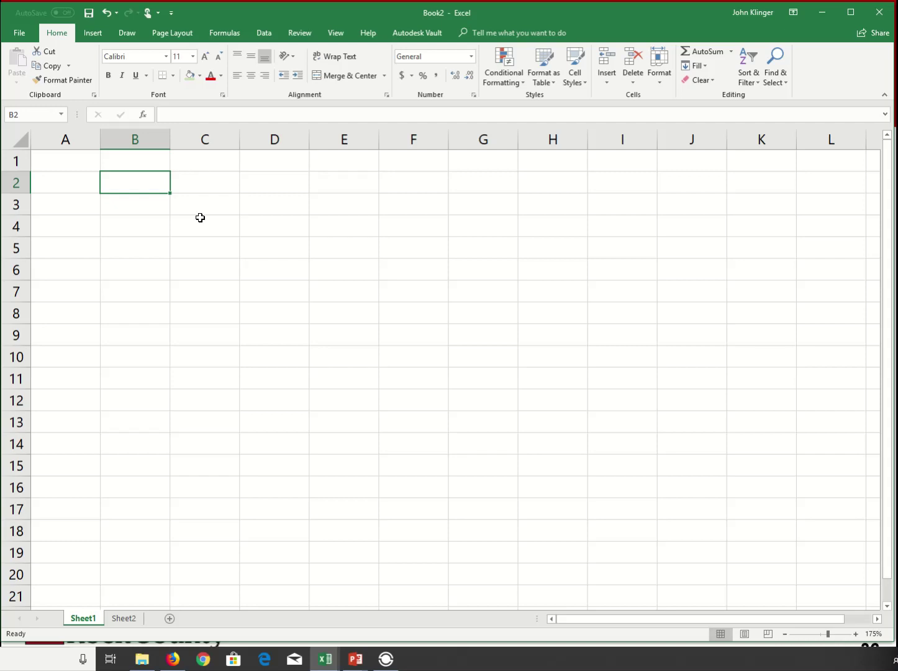
pyautogui.write('Heith')
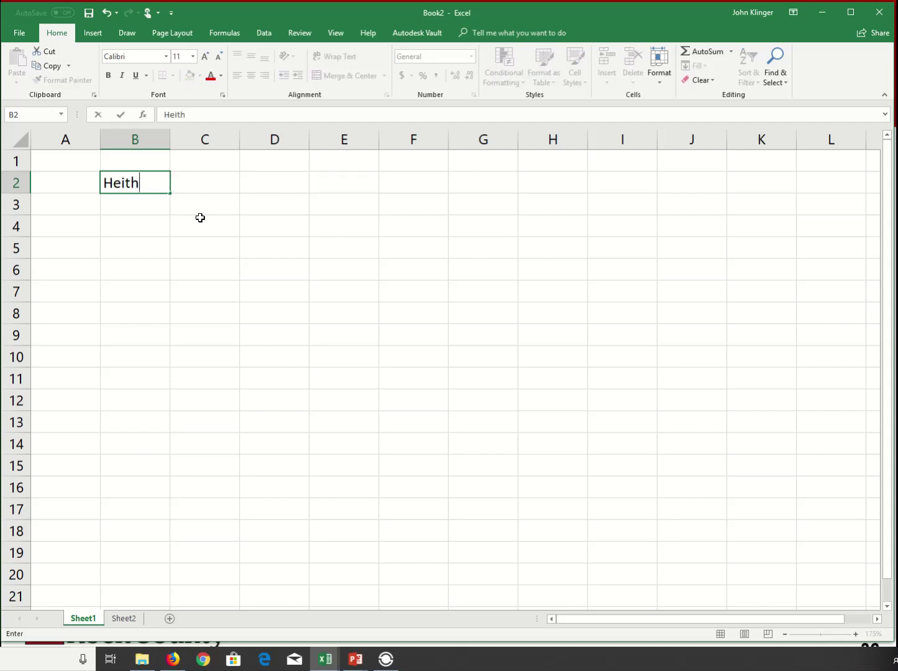
pyautogui.press('BackSpace')
pyautogui.press('BackSpace')
pyautogui.write('ght')
pyautogui.press('Tab')
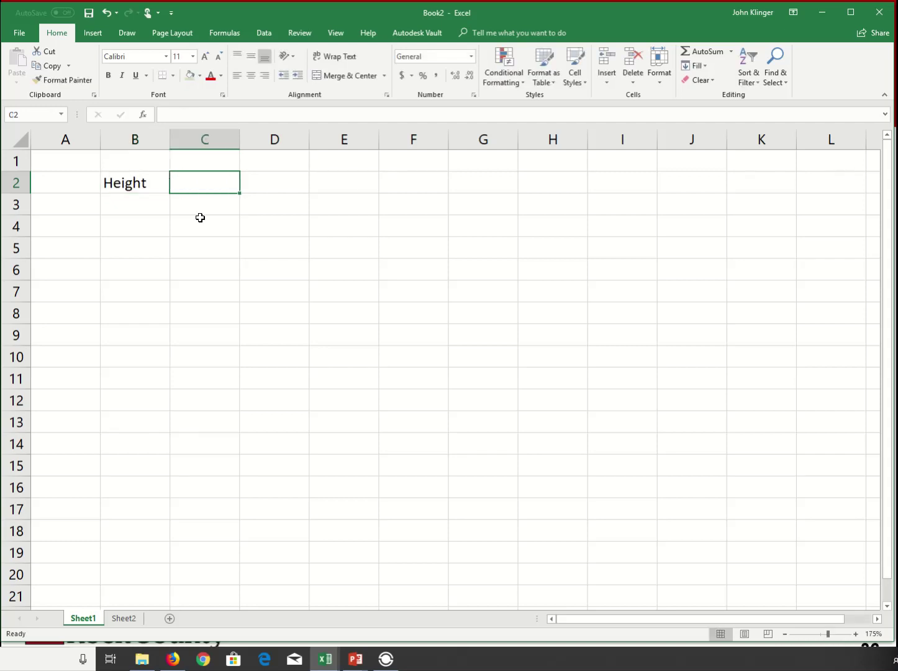
pyautogui.write('Do')
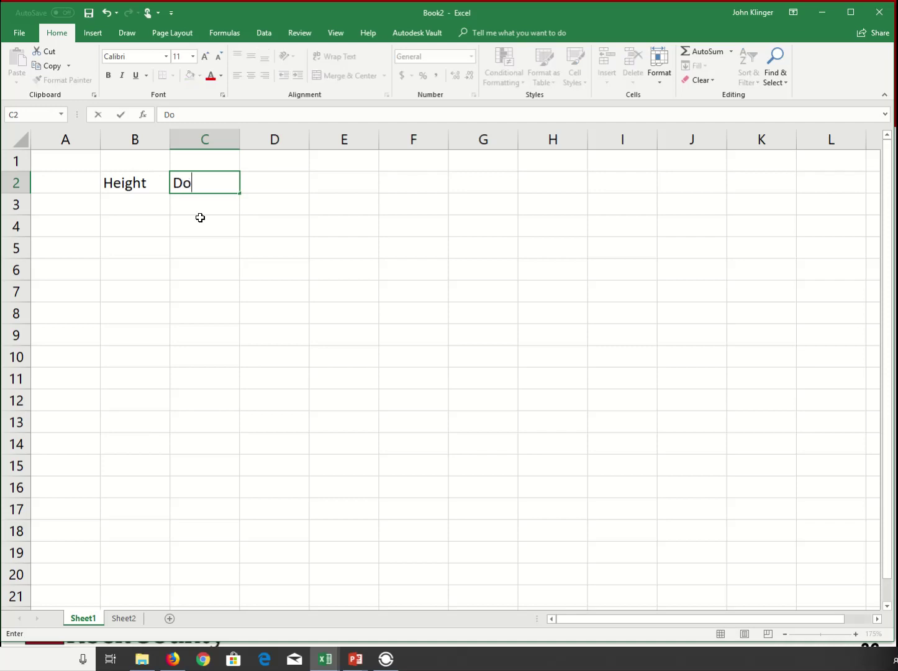
pyautogui.write('llars')
pyautogui.press('Return')
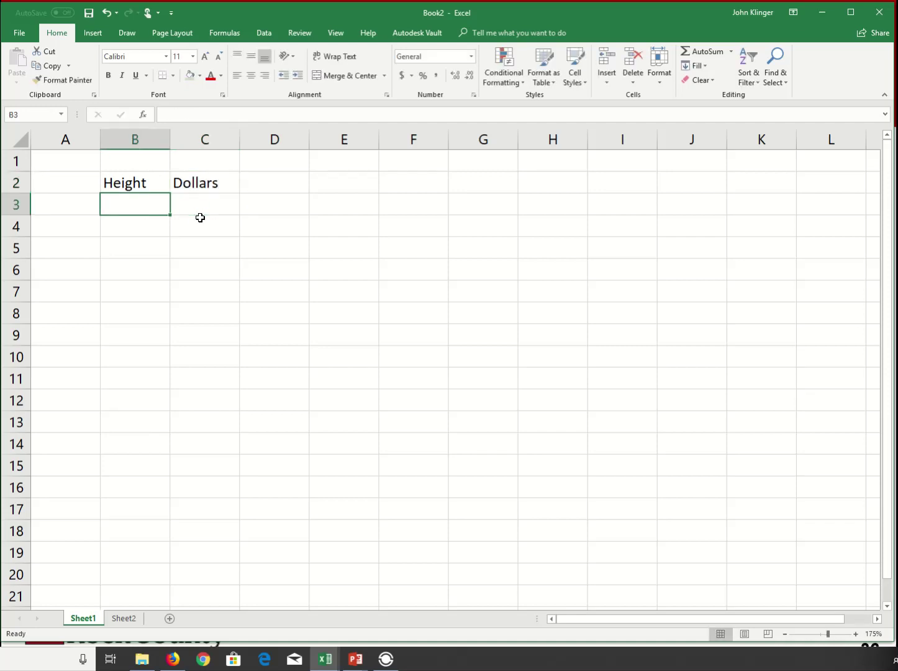
# Enter heights 1 through 5 in B3:B7
pyautogui.write('1')
pyautogui.press('Return')
pyautogui.write('2')
pyautogui.press('Return')
pyautogui.write('3')
pyautogui.press('Return')
pyautogui.write('4')
pyautogui.press('Return')
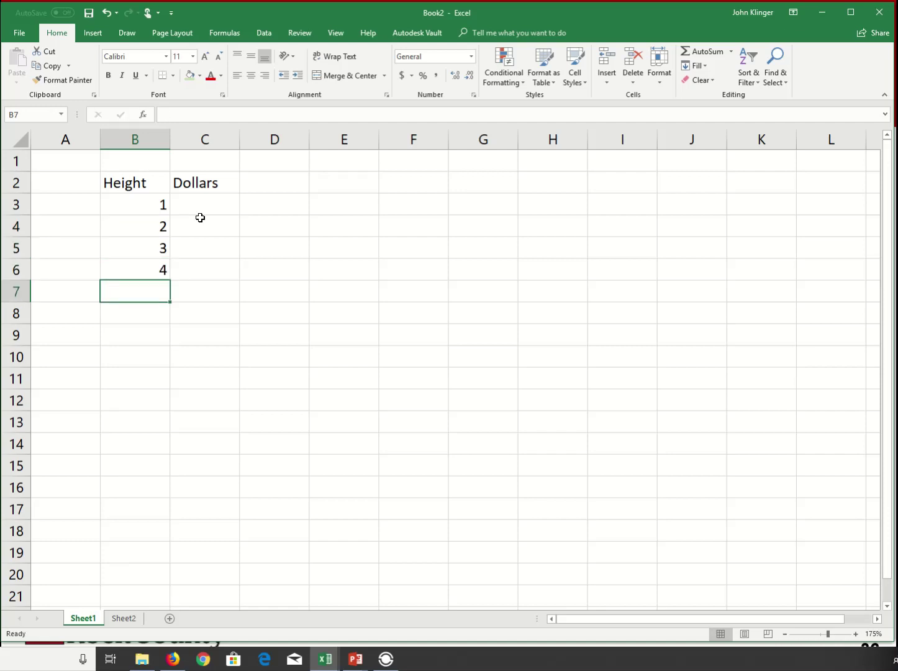
pyautogui.write('5')
pyautogui.press('Return')
# Enter dollar amounts 10, 15, 16, 30 and 32 in C3:C7
pyautogui.press('Up')
pyautogui.press('Up')
pyautogui.press('Up')
pyautogui.press('Up')
pyautogui.press('Up')
pyautogui.press('Right')
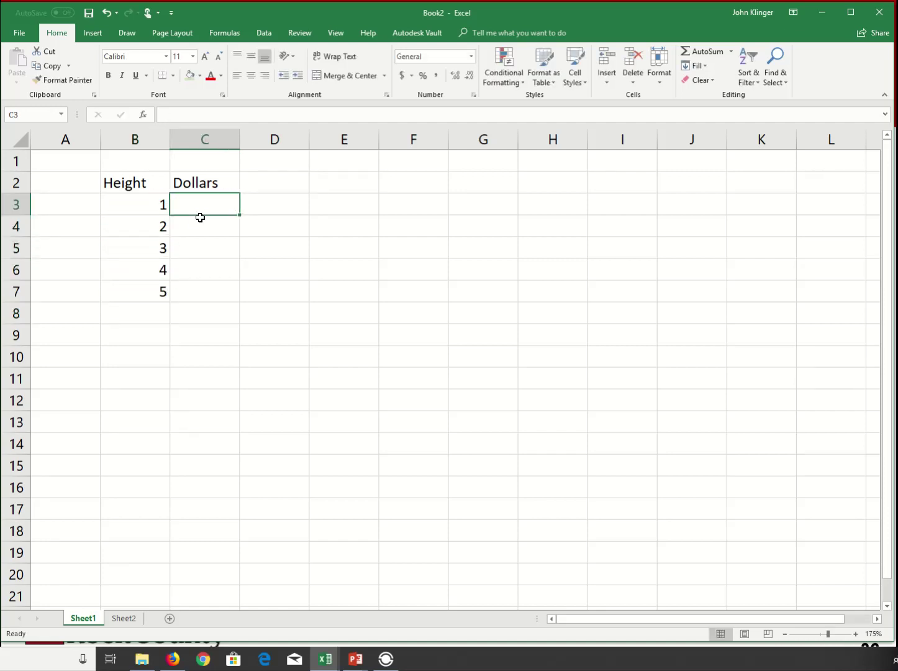
pyautogui.write('10')
pyautogui.press('Return')
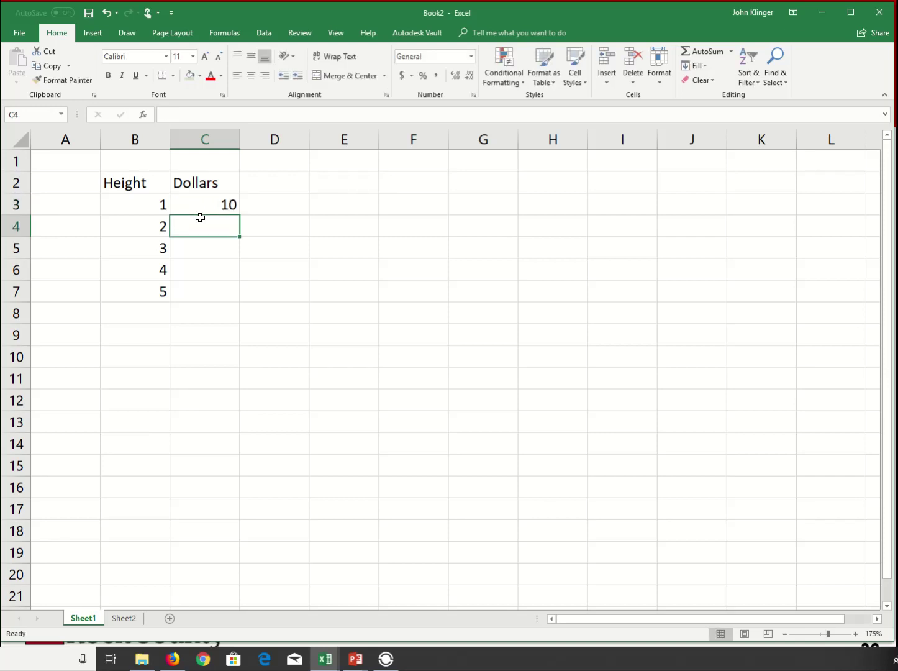
pyautogui.write('15')
pyautogui.press('Return')
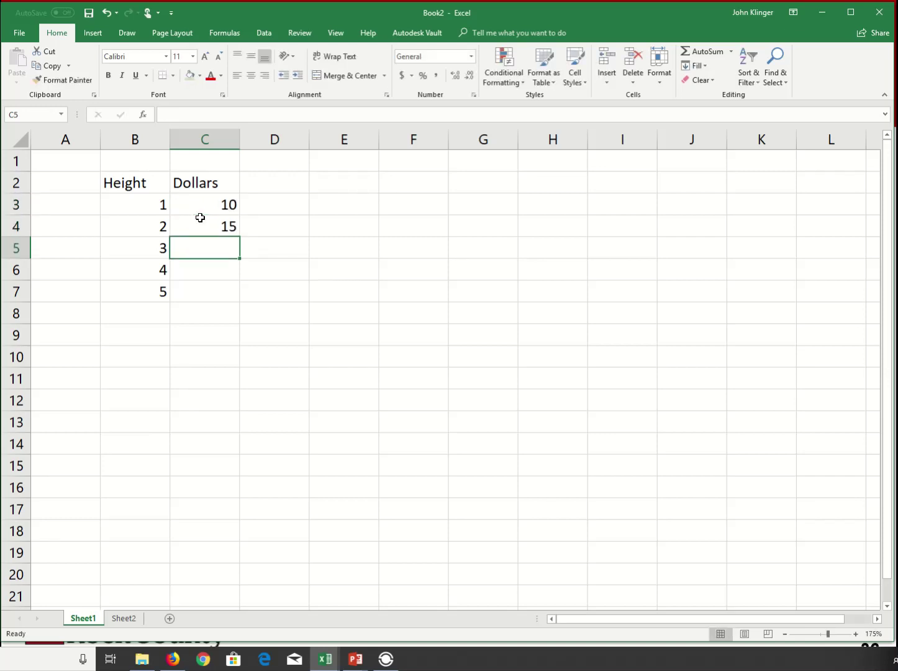
pyautogui.write('16+')
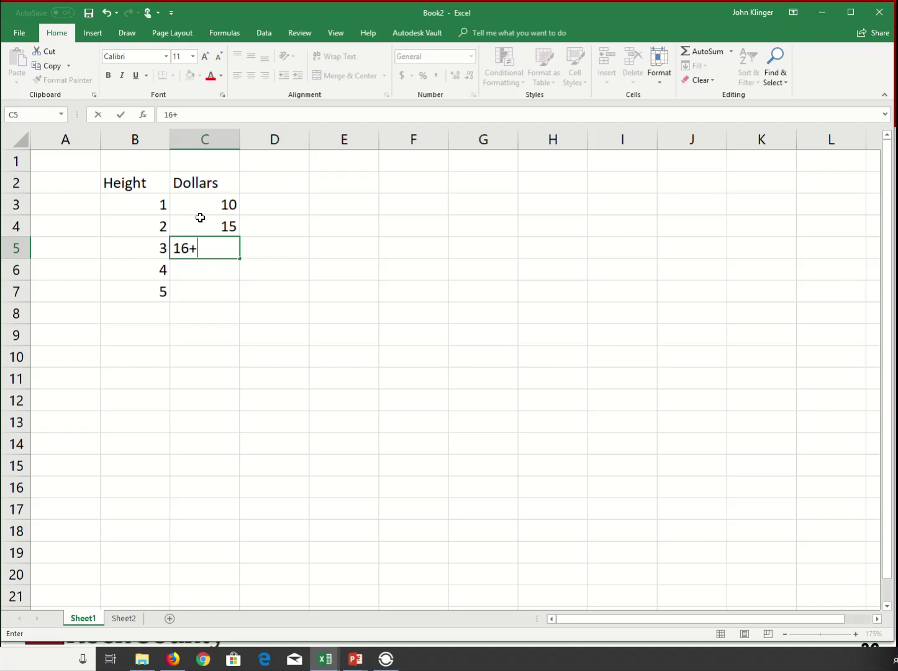
pyautogui.press('BackSpace')
pyautogui.press('Return')
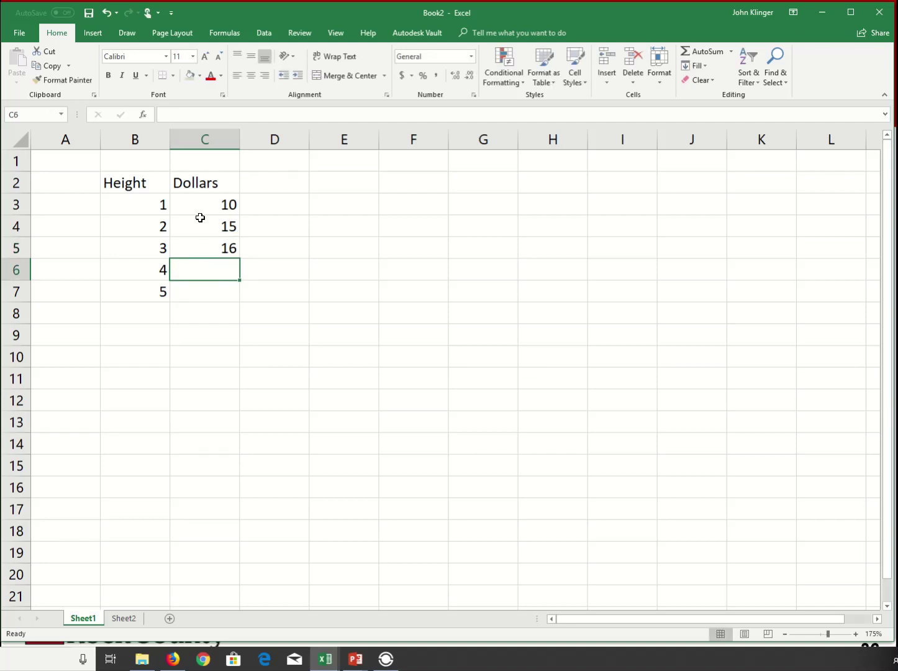
pyautogui.write('30')
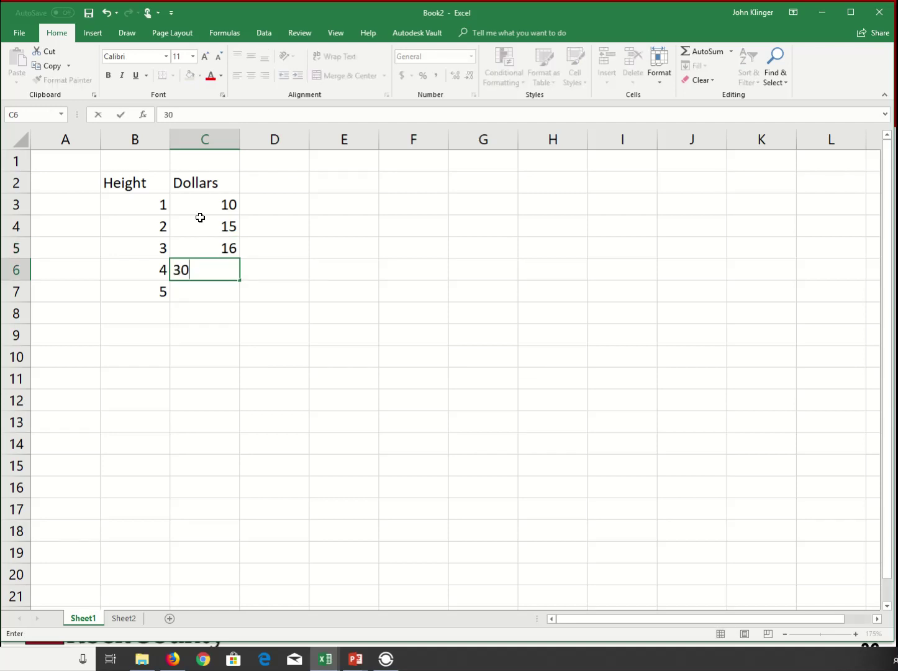
pyautogui.press('Return')
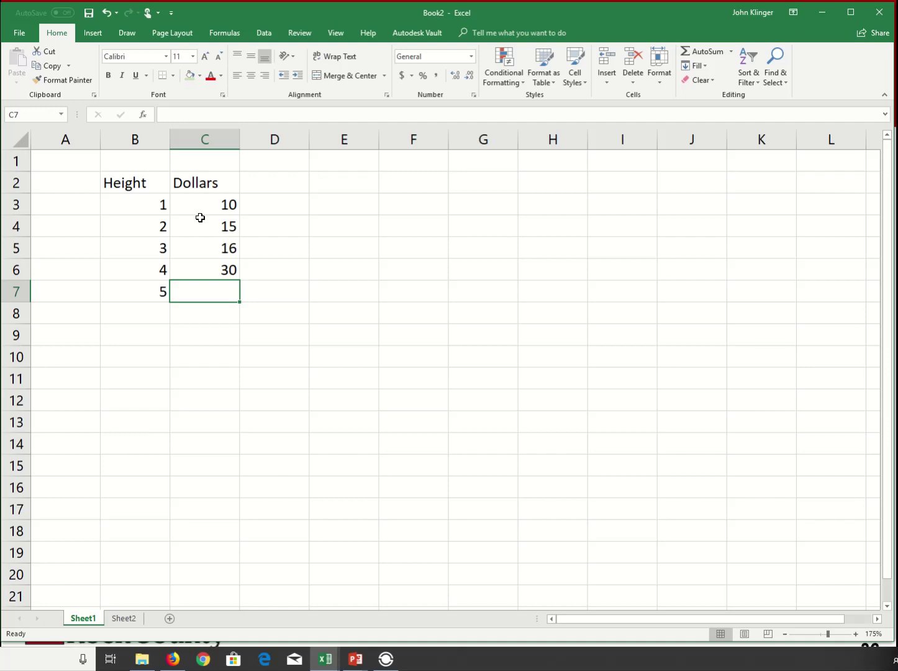
pyautogui.write('32')
pyautogui.press('Return')
pyautogui.press('Up')
pyautogui.press('Up')
pyautogui.press('Up')
pyautogui.press('Up')
pyautogui.press('Up')
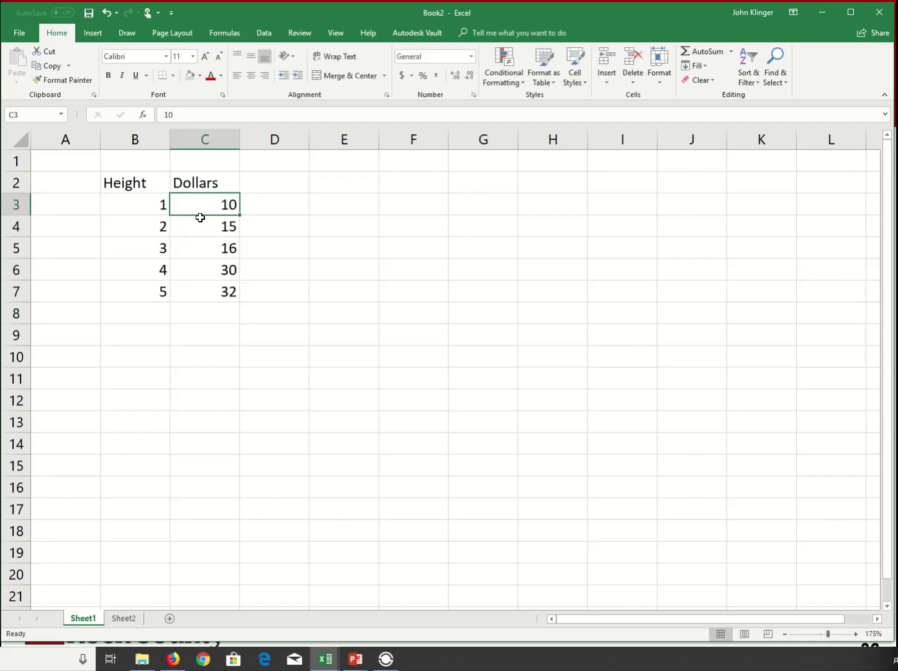
pyautogui.press('Up')
pyautogui.press('Left')
# Copy the B2:C7 list and paste it starting at E2
pyautogui.hotkey('shift', 'Right')
pyautogui.hotkey('shift', 'Down')
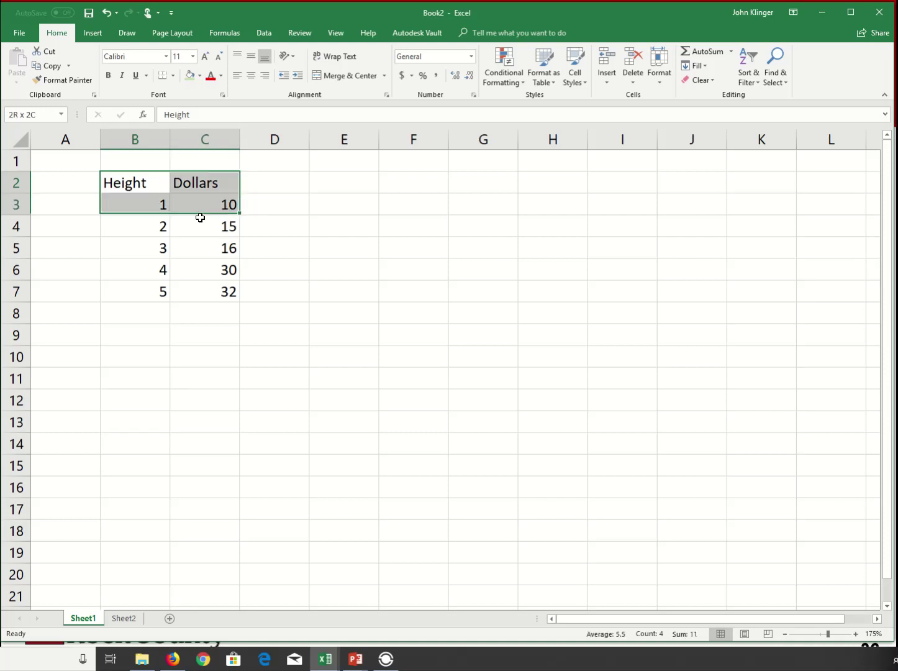
pyautogui.hotkey('shift', 'Down')
pyautogui.hotkey('shift', 'Down')
pyautogui.hotkey('shift', 'Down')
pyautogui.hotkey('shift', 'Down')
pyautogui.hotkey('ctrl', 'c')
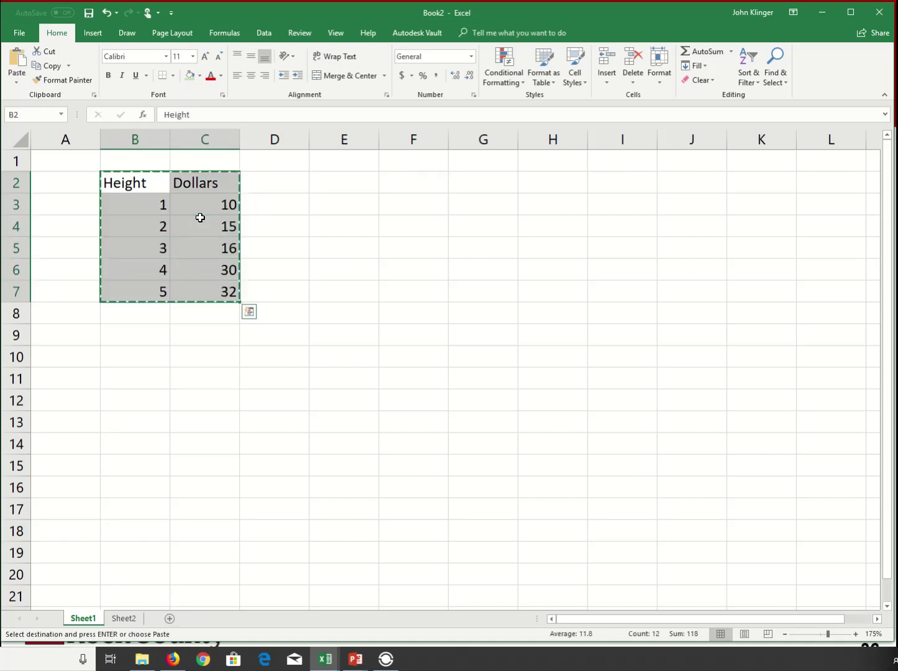
pyautogui.click(350, 189)
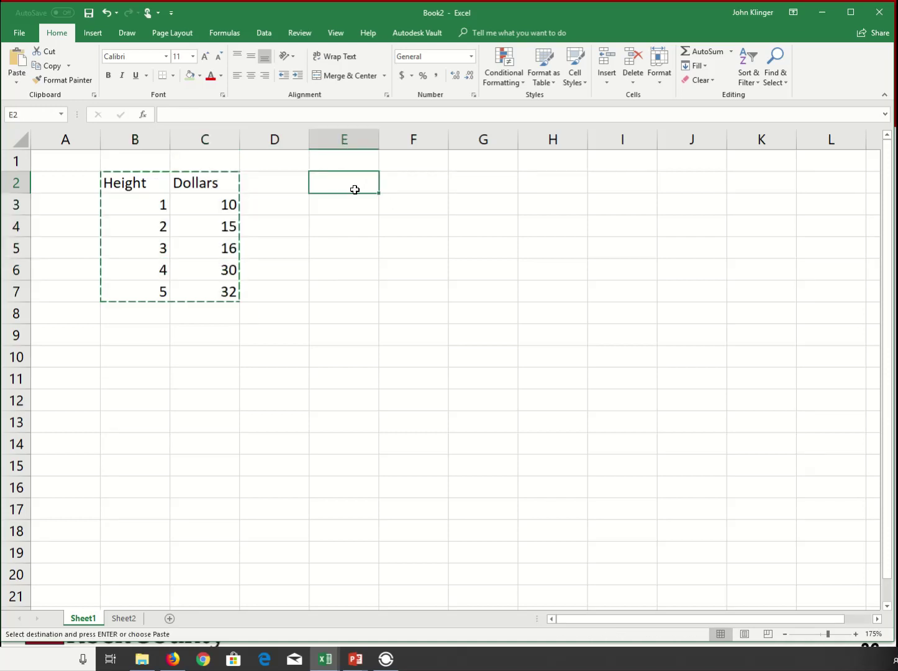
pyautogui.hotkey('ctrl', 'v')
# Clear the selection and cancel the pending copy, returning to B3
pyautogui.click(411, 413)
pyautogui.click(158, 220)
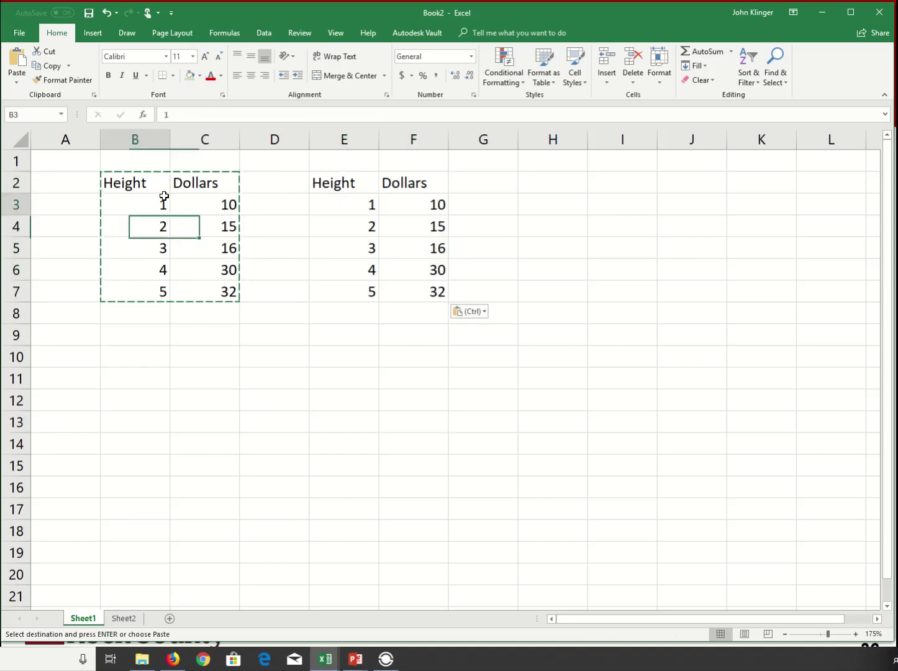
pyautogui.click(120, 181)
pyautogui.click(302, 285)
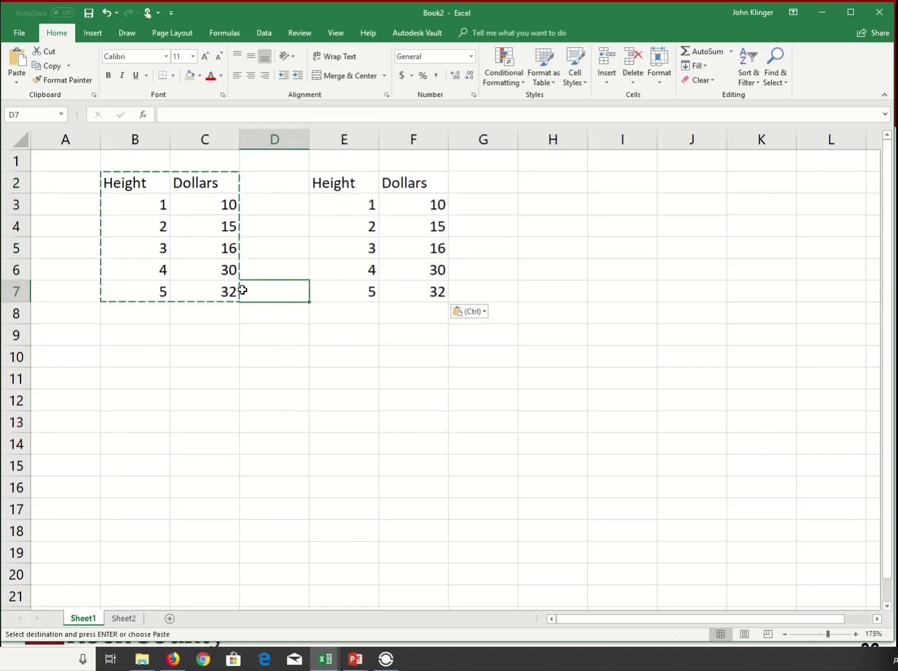
pyautogui.click(129, 187)
pyautogui.press('Escape')
pyautogui.click(161, 207)
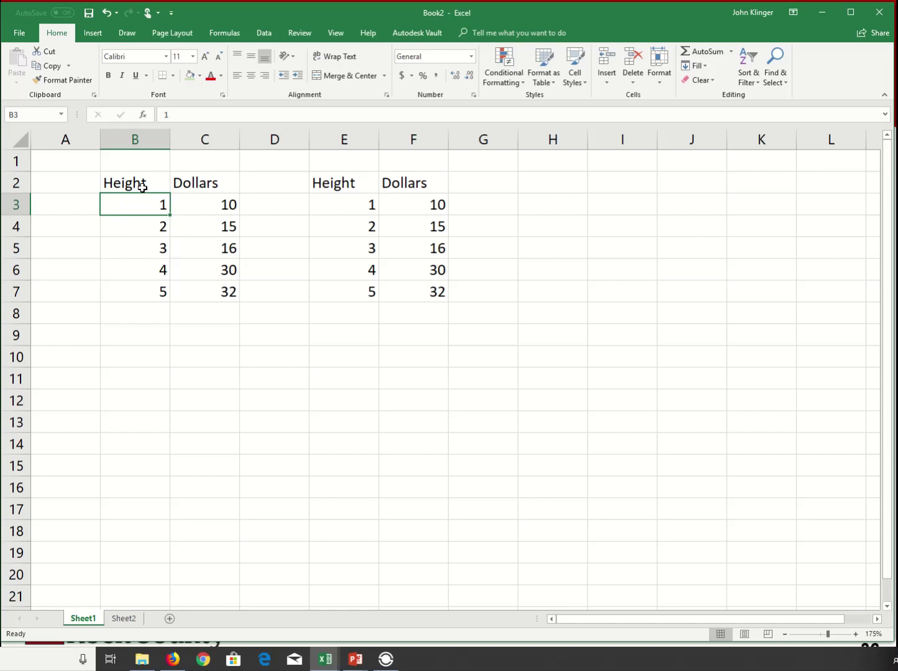
# Give B2:C7 All Borders plus a Thick Outside Border
pyautogui.moveTo(139, 185); pyautogui.dragTo(200, 289)
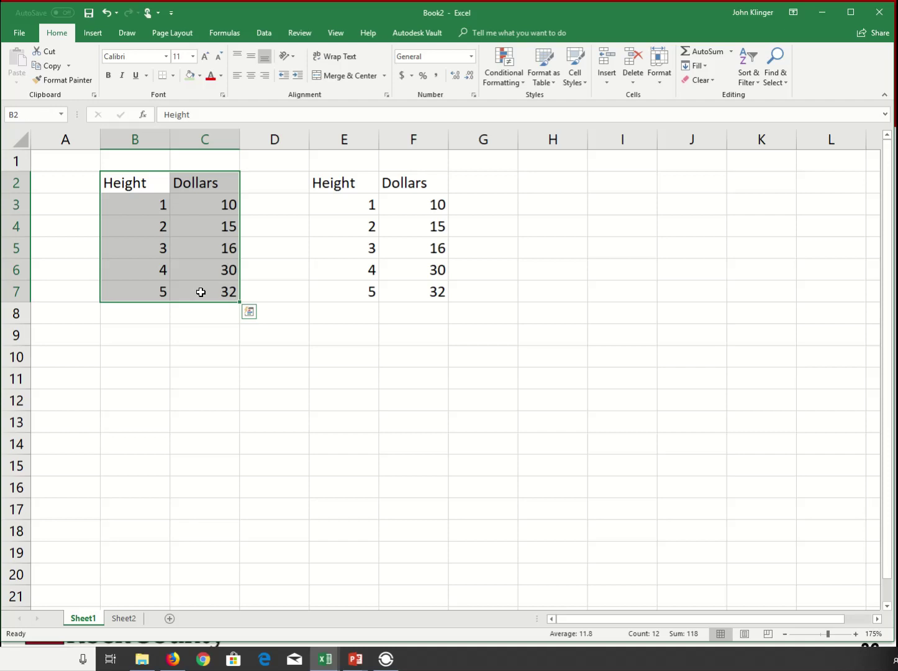
pyautogui.click(173, 75)
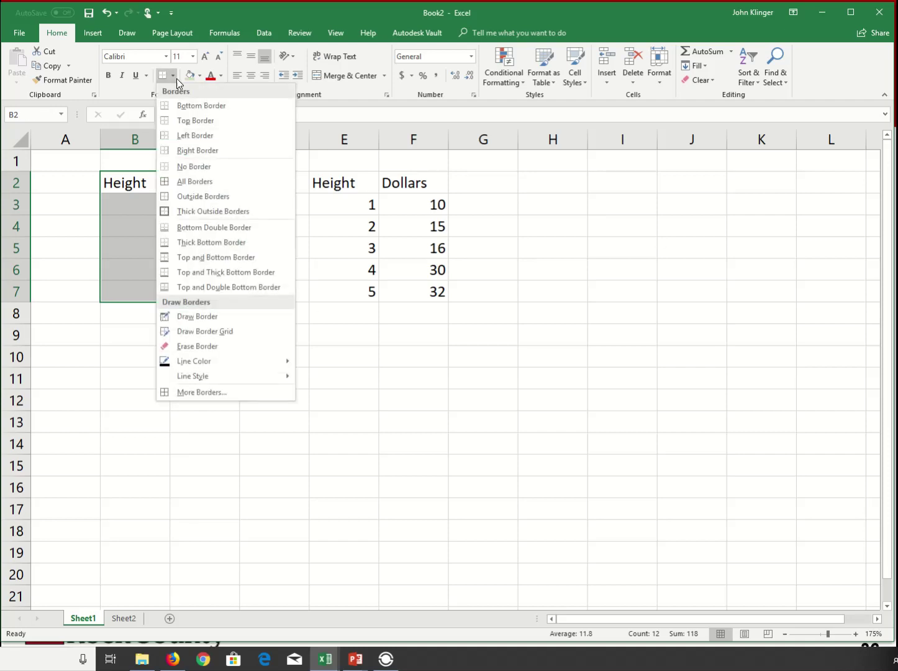
pyautogui.click(196, 181)
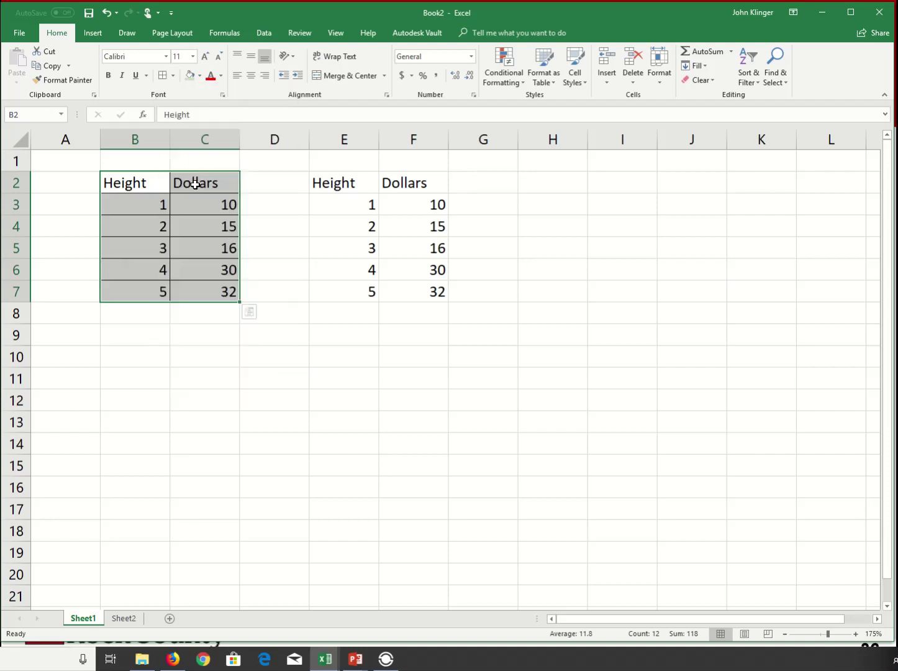
pyautogui.click(174, 76)
pyautogui.click(192, 212)
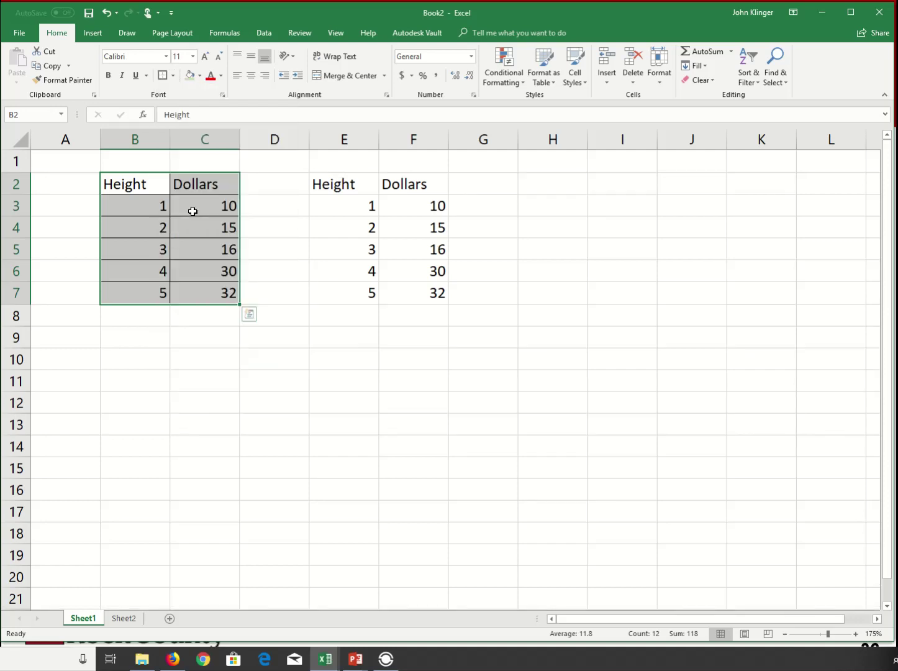
pyautogui.click(257, 333)
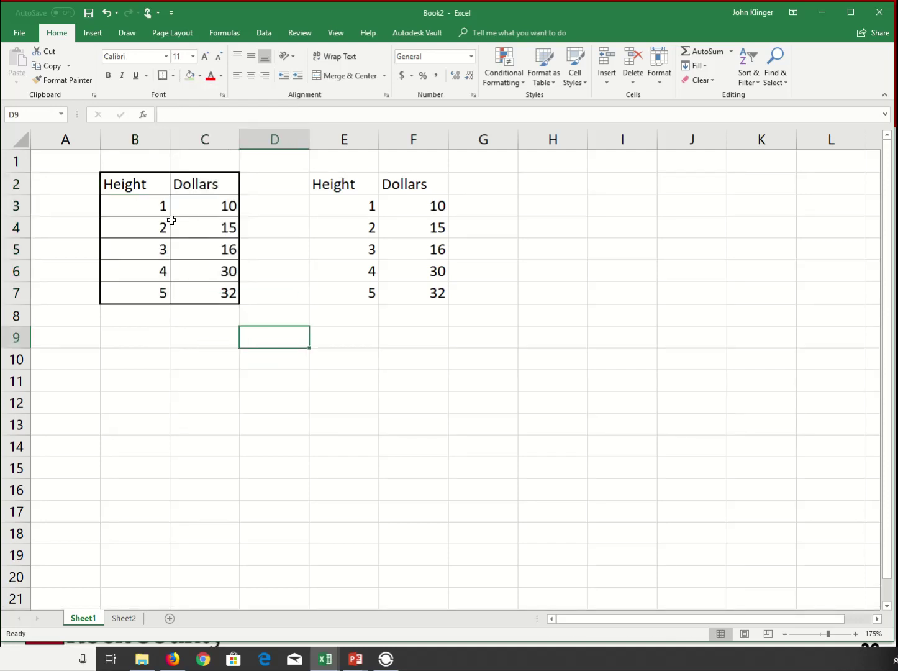
# Bold the Height and Dollars headers in B2:C2
pyautogui.moveTo(118, 185); pyautogui.dragTo(233, 176)
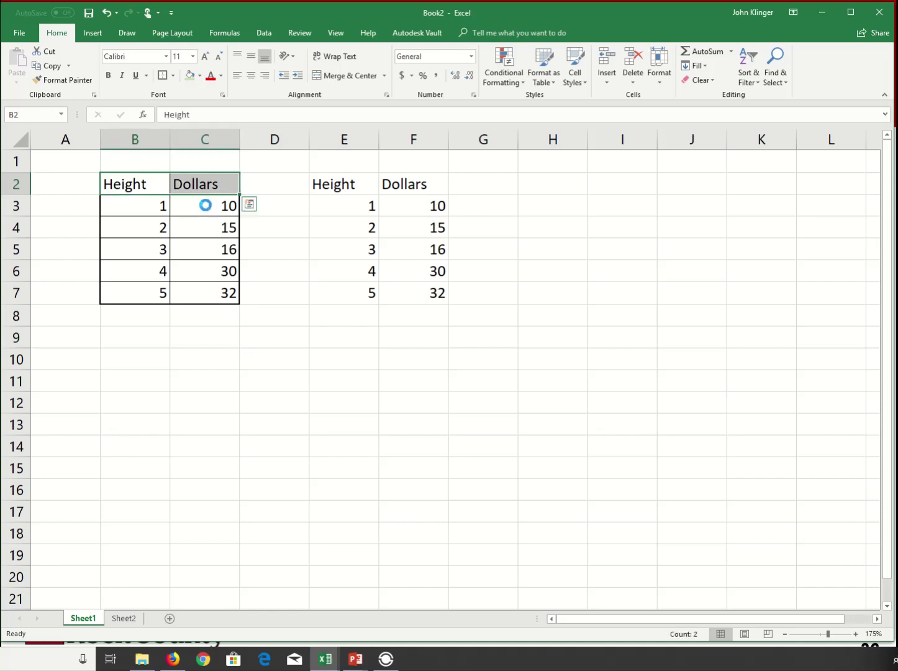
pyautogui.hotkey('ctrl', 'b')
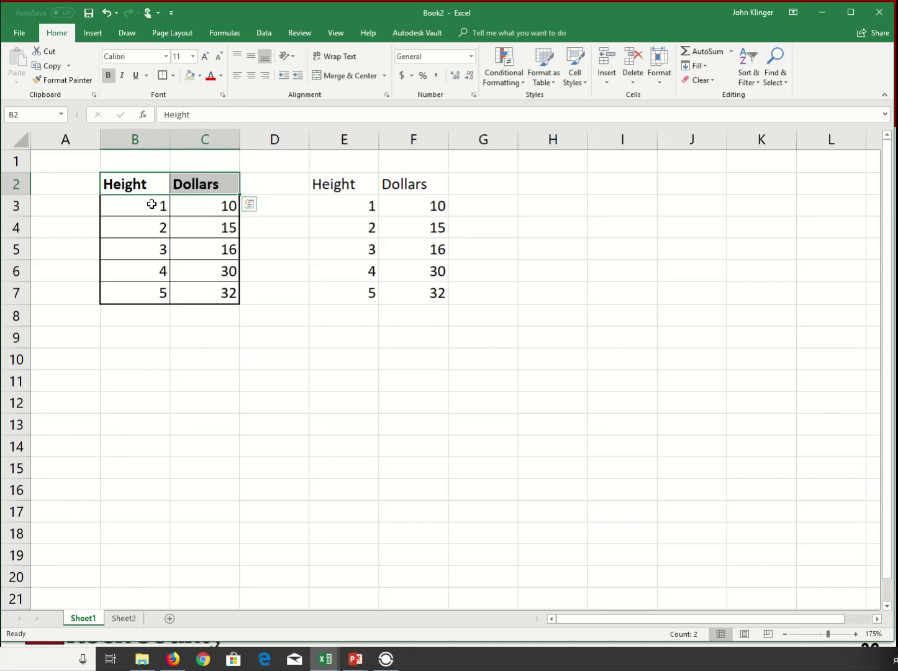
pyautogui.moveTo(152, 205); pyautogui.dragTo(194, 287)
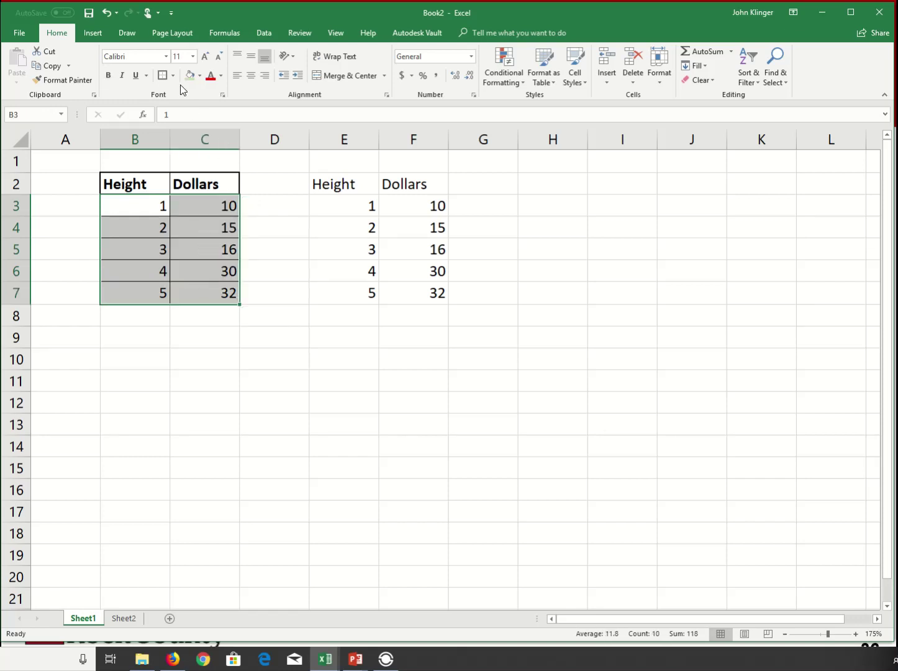
# Set the font of the values in B3:C7 to Ebrima
pyautogui.click(165, 57)
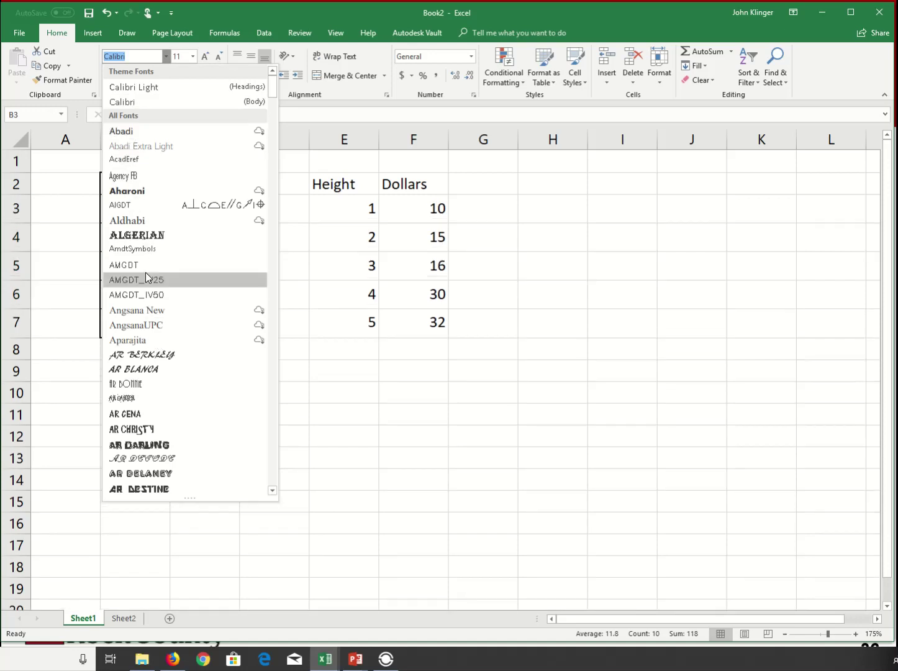
pyautogui.scroll(-5, 133, 432)
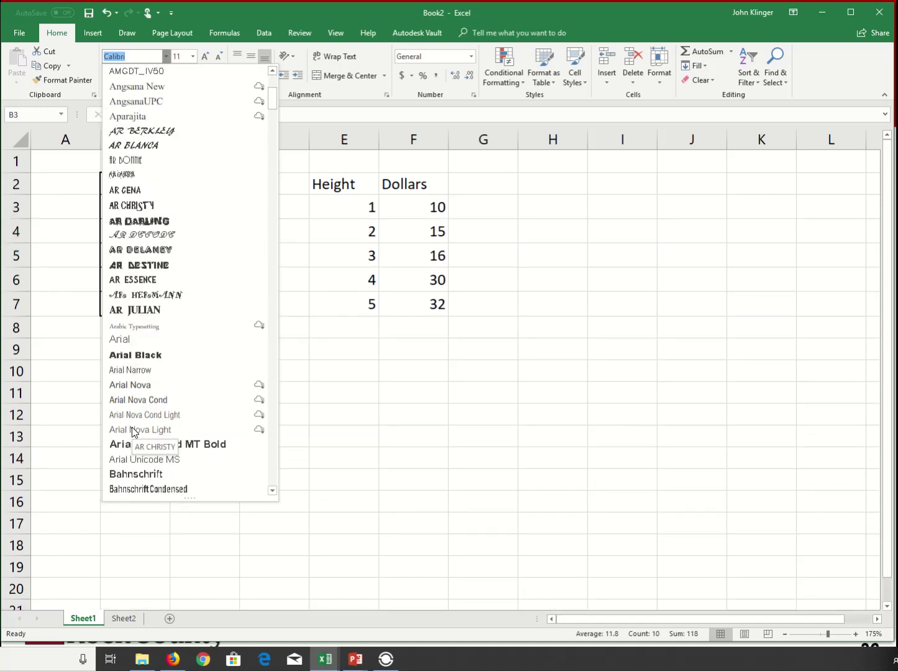
pyautogui.scroll(-7, 148, 409)
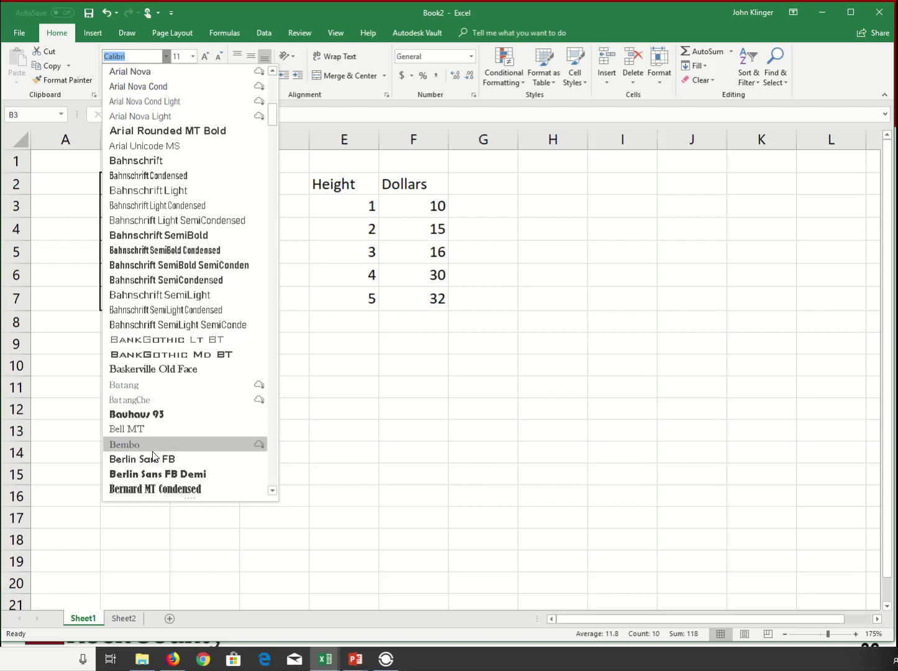
pyautogui.scroll(-6, 149, 490)
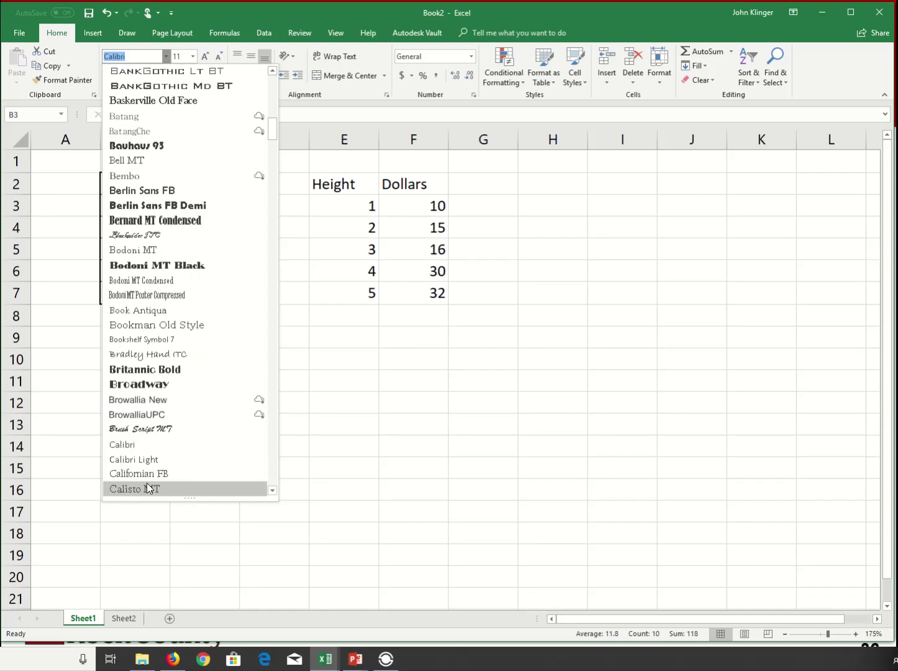
pyautogui.scroll(-15, 149, 462)
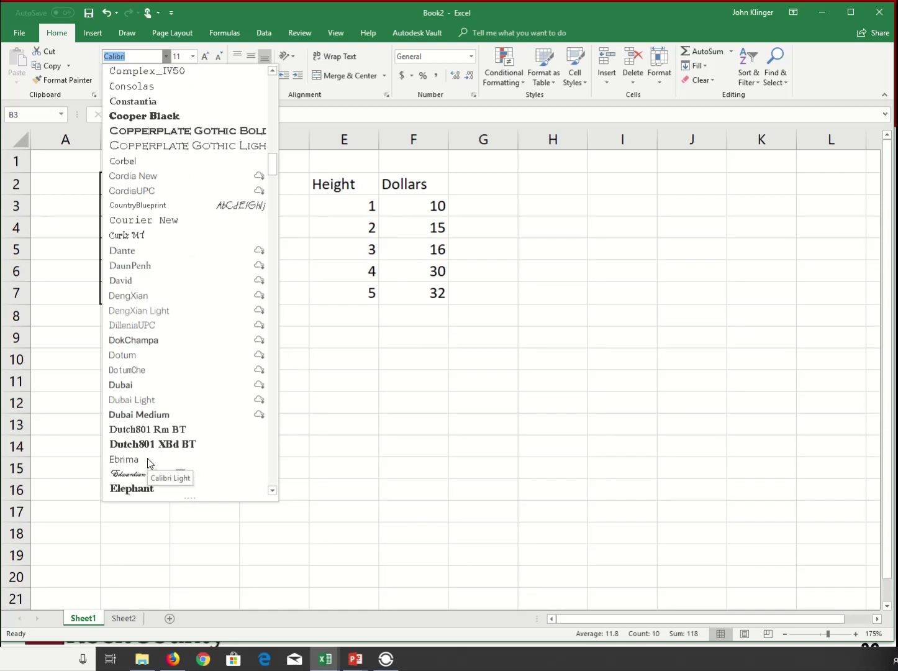
pyautogui.click(148, 461)
pyautogui.click(359, 407)
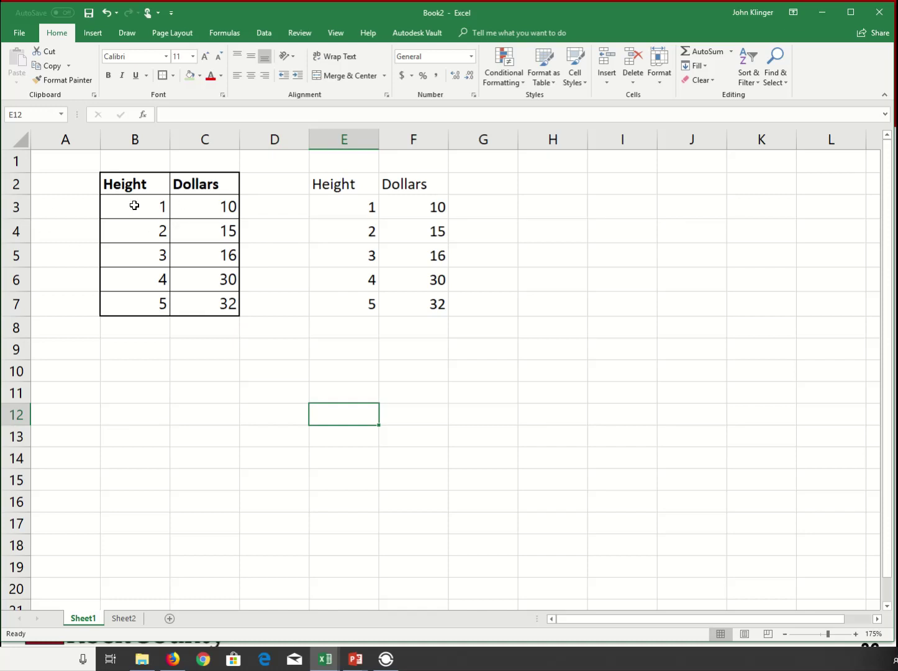
# Fill headers B2:C2 with theme green and values B3:C7 with a lighter green tint
pyautogui.moveTo(129, 189); pyautogui.dragTo(180, 182)
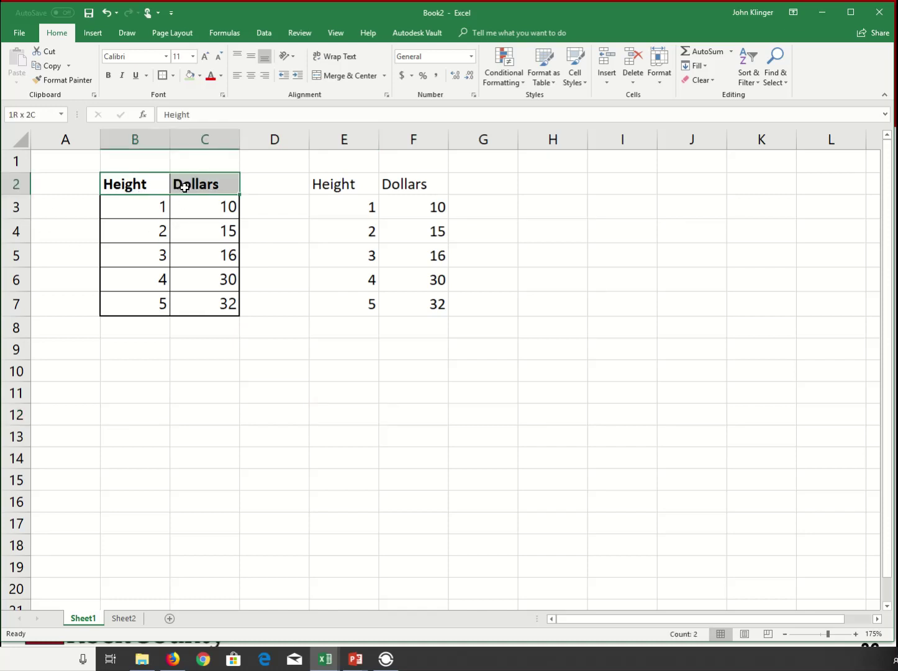
pyautogui.click(199, 75)
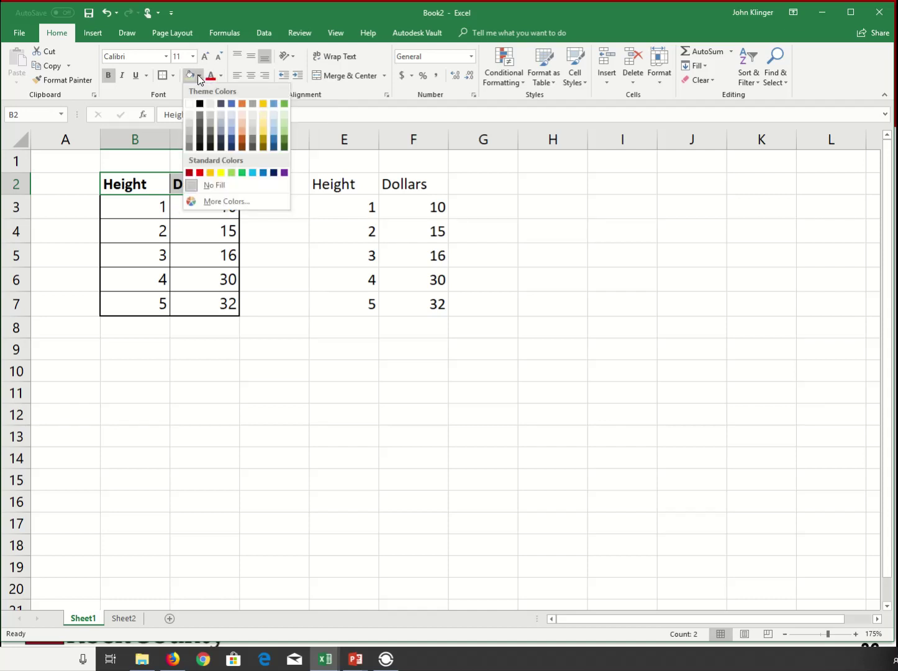
pyautogui.click(285, 133)
pyautogui.moveTo(128, 215); pyautogui.dragTo(187, 295)
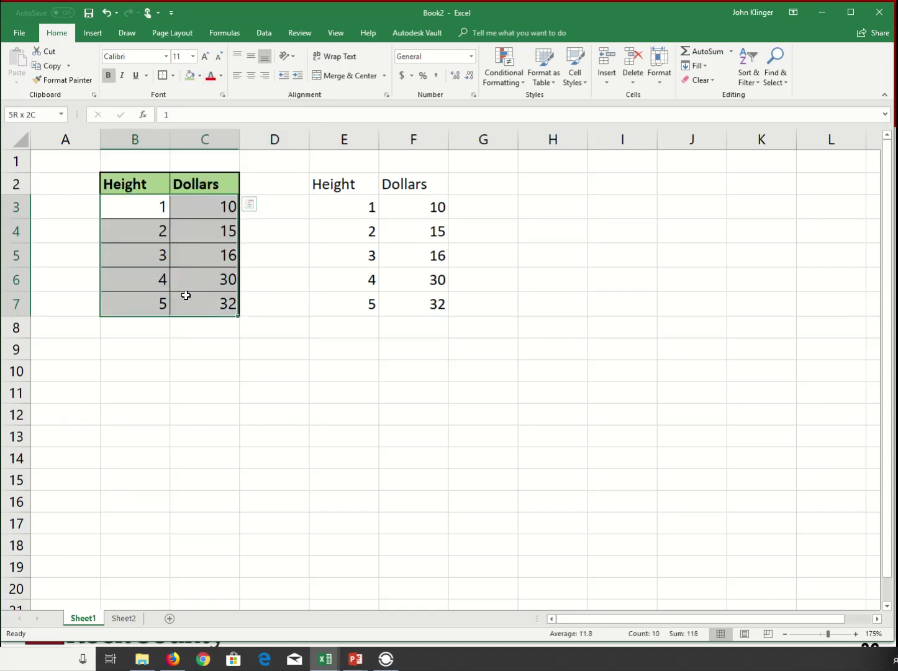
pyautogui.click(201, 75)
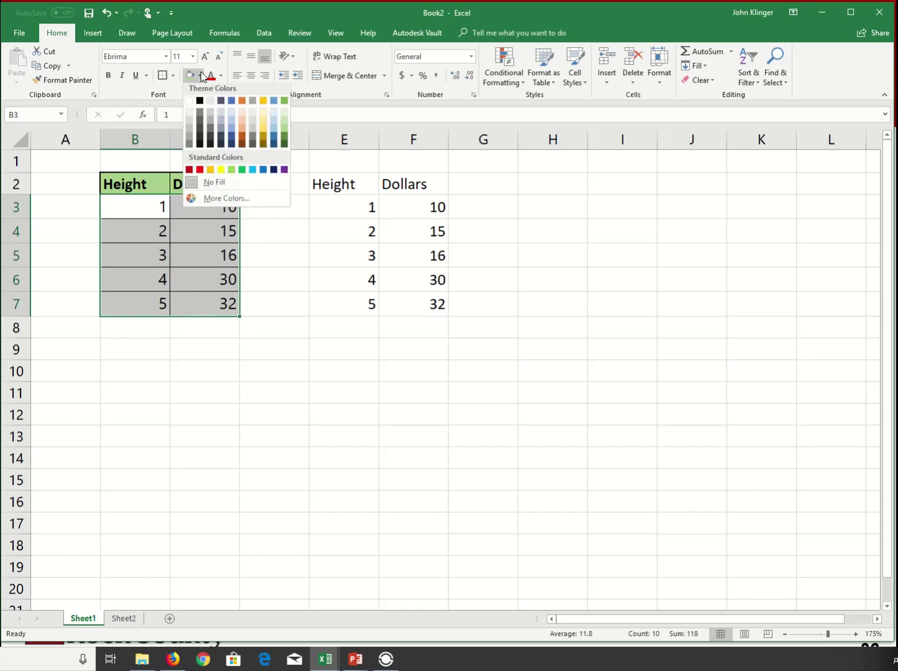
pyautogui.click(283, 114)
pyautogui.click(271, 371)
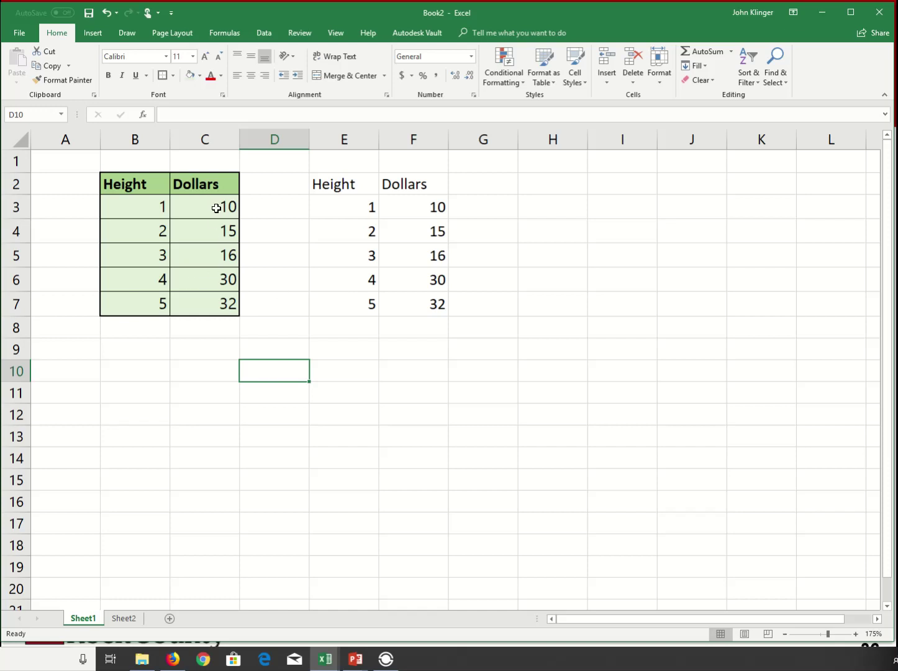
# Apply the $ English (United States) accounting format to Dollars values C3:C7
pyautogui.moveTo(216, 208); pyautogui.dragTo(207, 295)
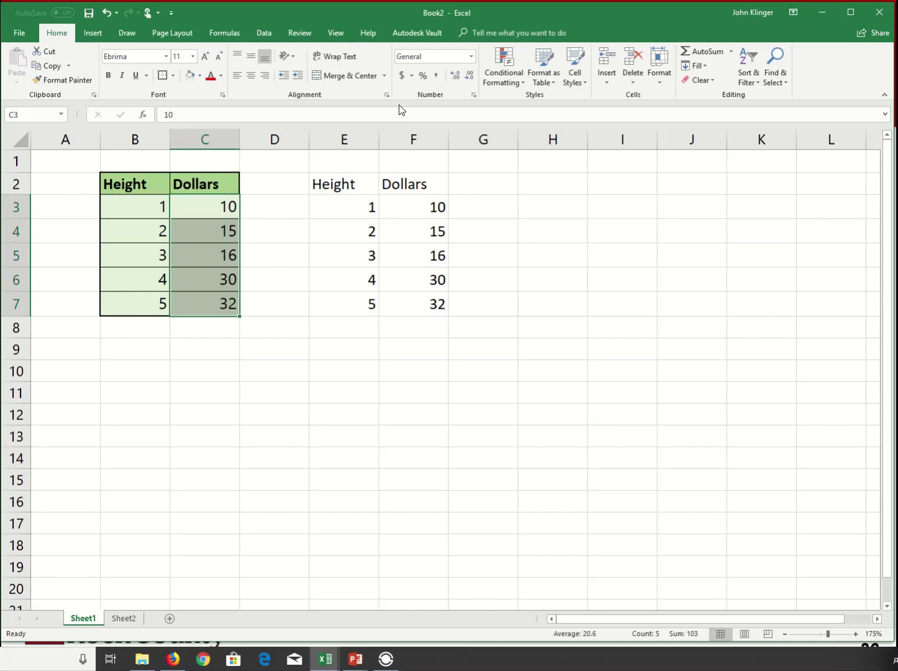
pyautogui.click(471, 58)
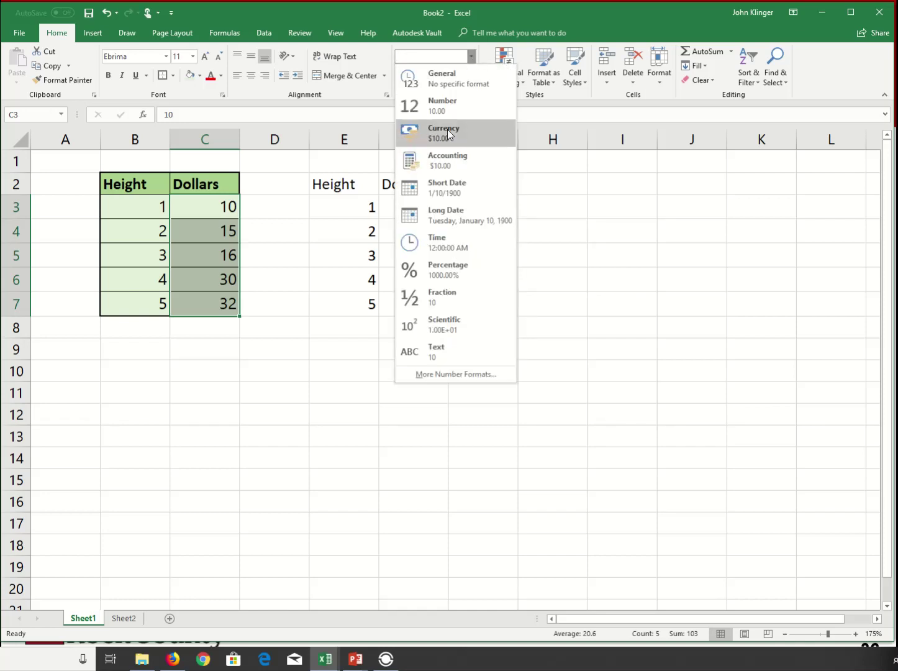
pyautogui.press('Escape')
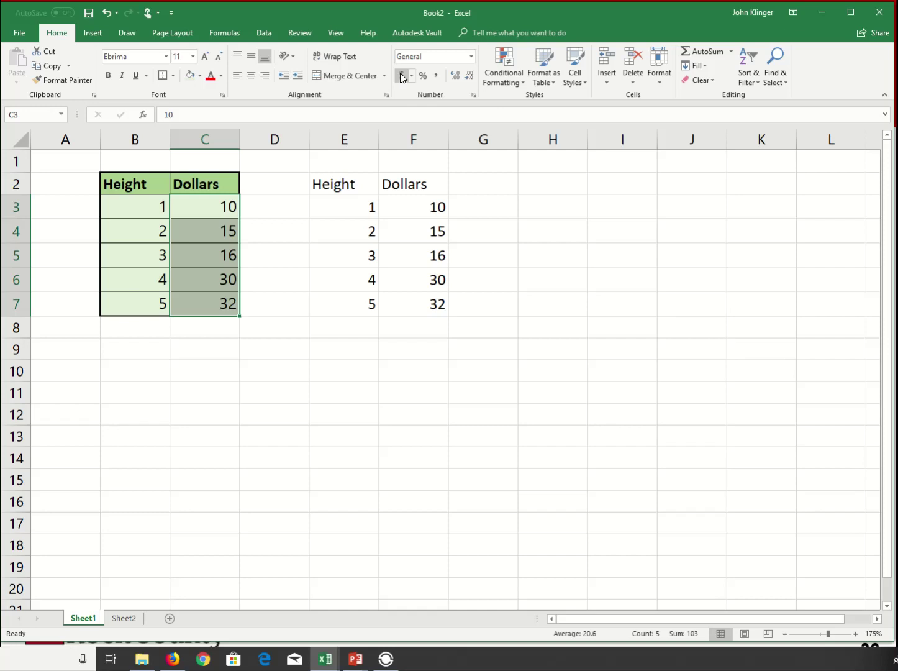
pyautogui.click(408, 75)
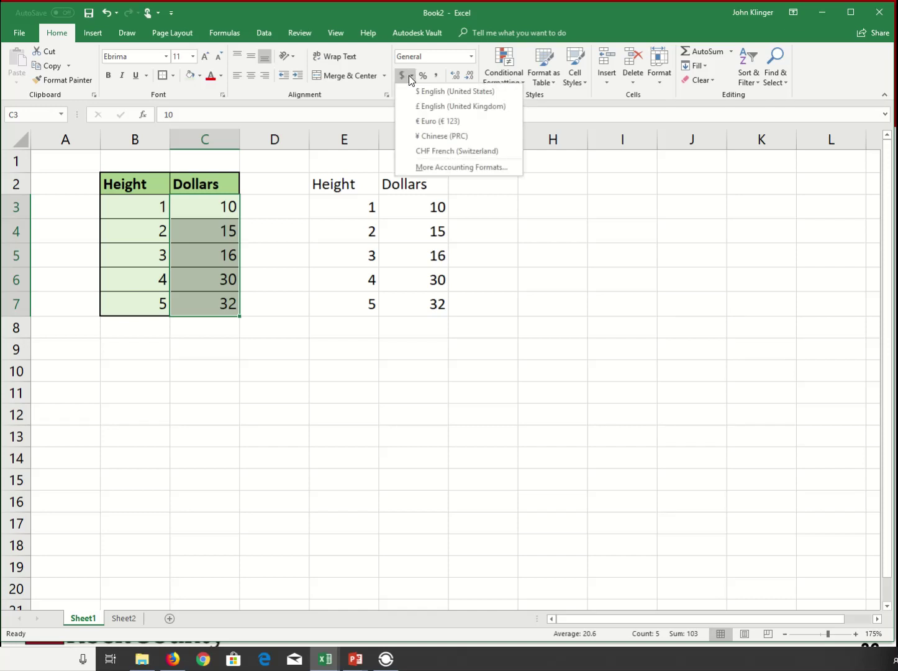
pyautogui.click(430, 91)
pyautogui.click(238, 352)
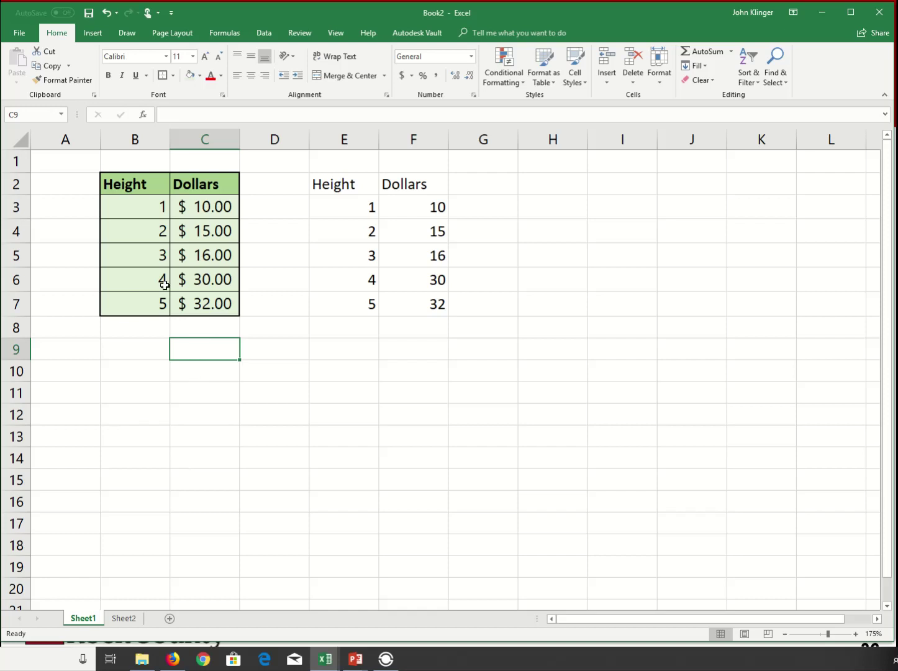
# Centre the Height values in B3:B7 and the headings in B2:C2
pyautogui.moveTo(151, 204); pyautogui.dragTo(138, 301)
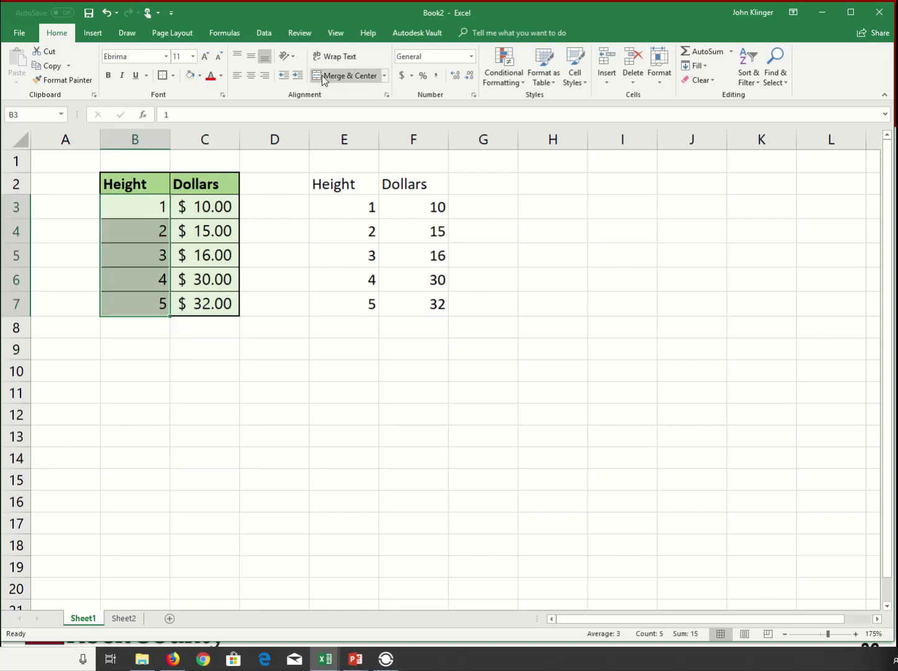
pyautogui.click(252, 75)
pyautogui.click(218, 438)
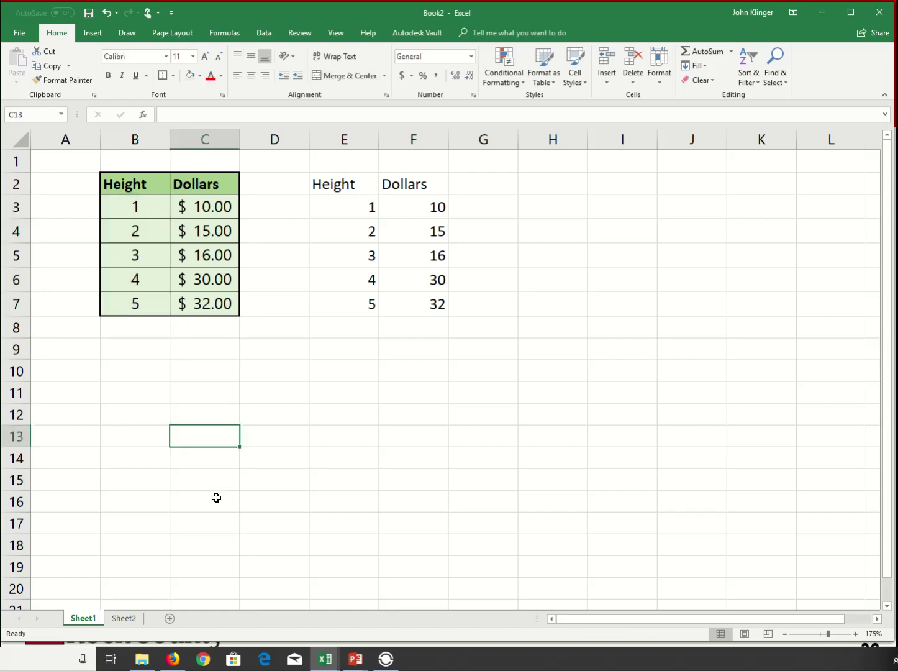
pyautogui.moveTo(113, 175); pyautogui.dragTo(196, 176)
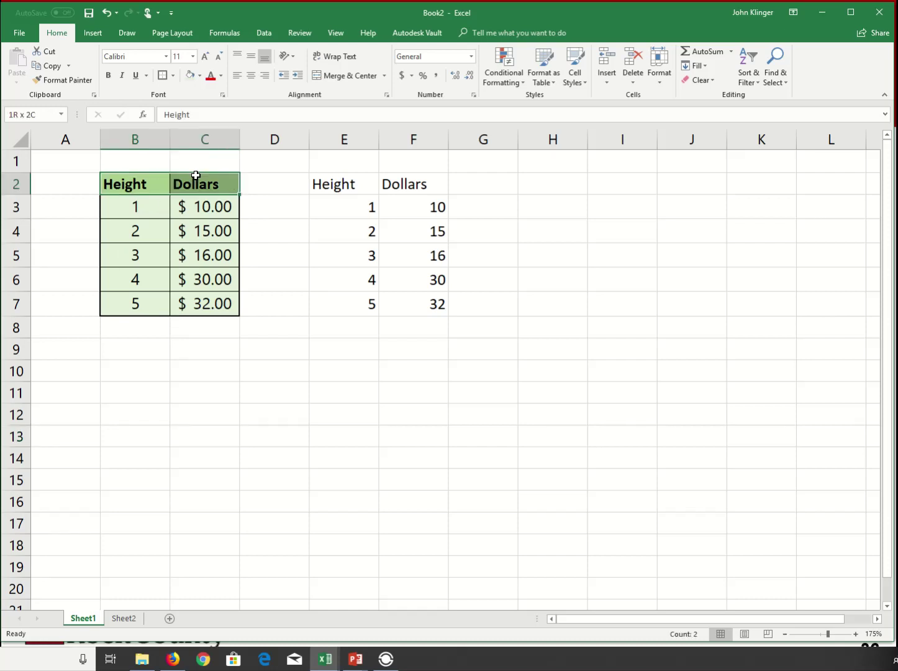
pyautogui.click(249, 74)
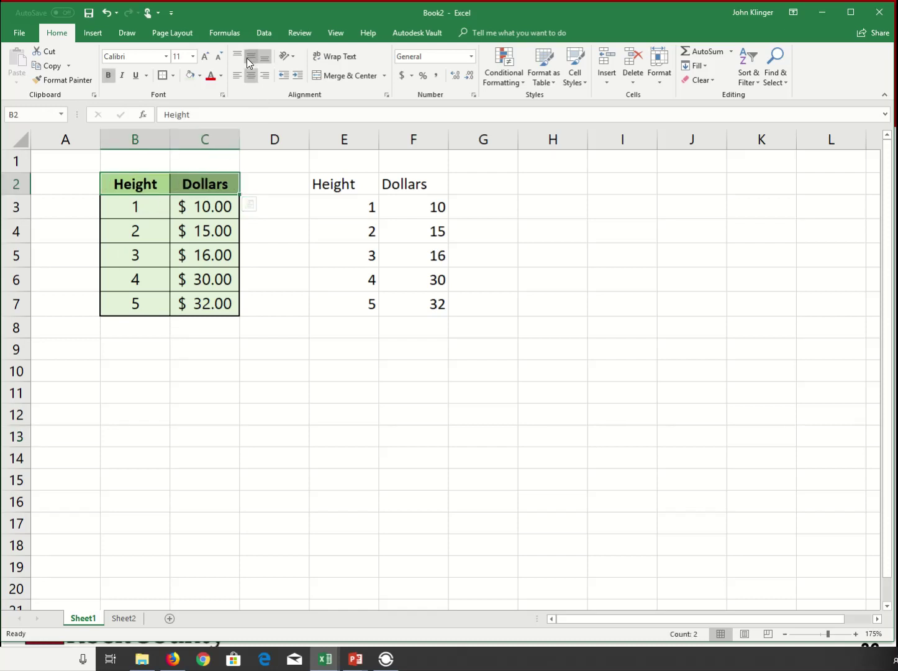
pyautogui.click(314, 393)
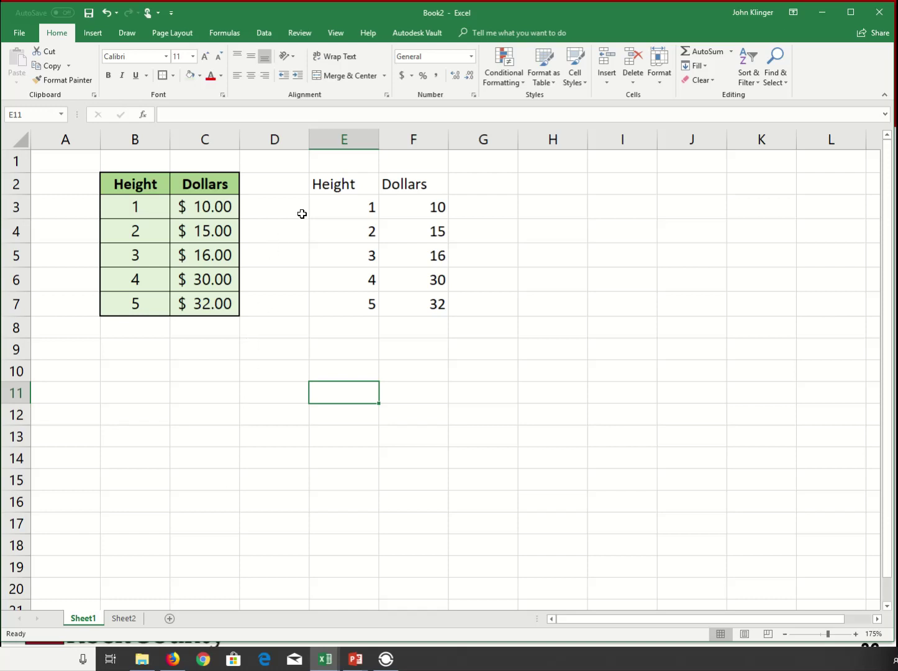
# Convert E2:F7 into an Excel table with headers and a blue banded style
pyautogui.moveTo(332, 185); pyautogui.dragTo(417, 313)
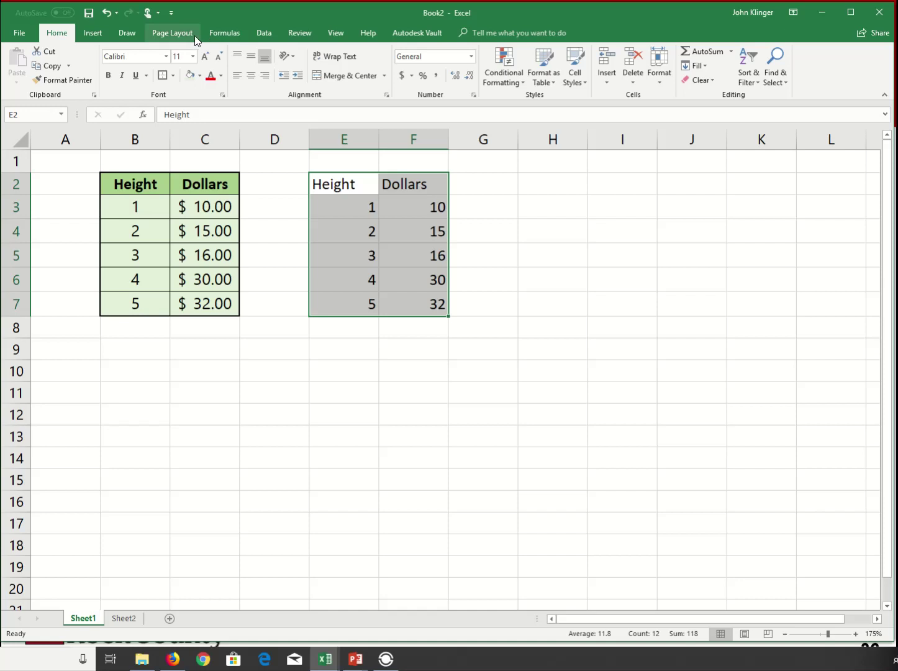
pyautogui.click(90, 34)
pyautogui.click(111, 59)
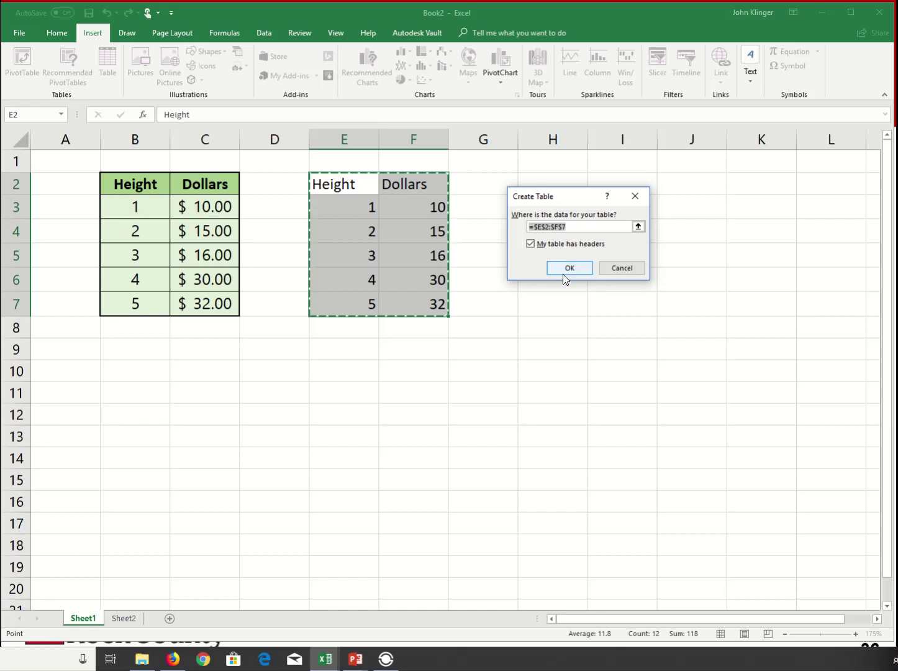
pyautogui.click(565, 268)
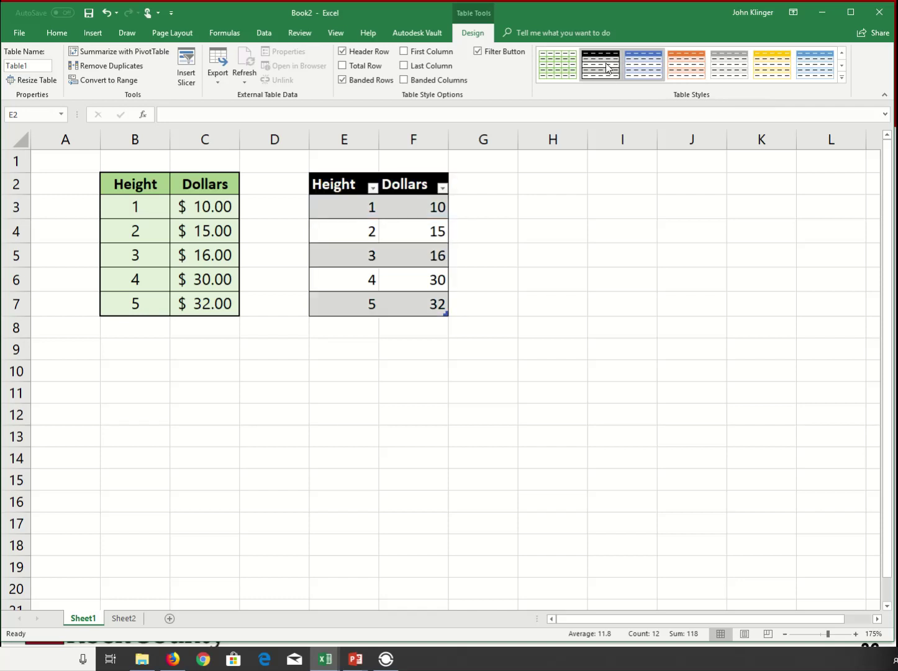
pyautogui.click(643, 65)
pyautogui.click(622, 328)
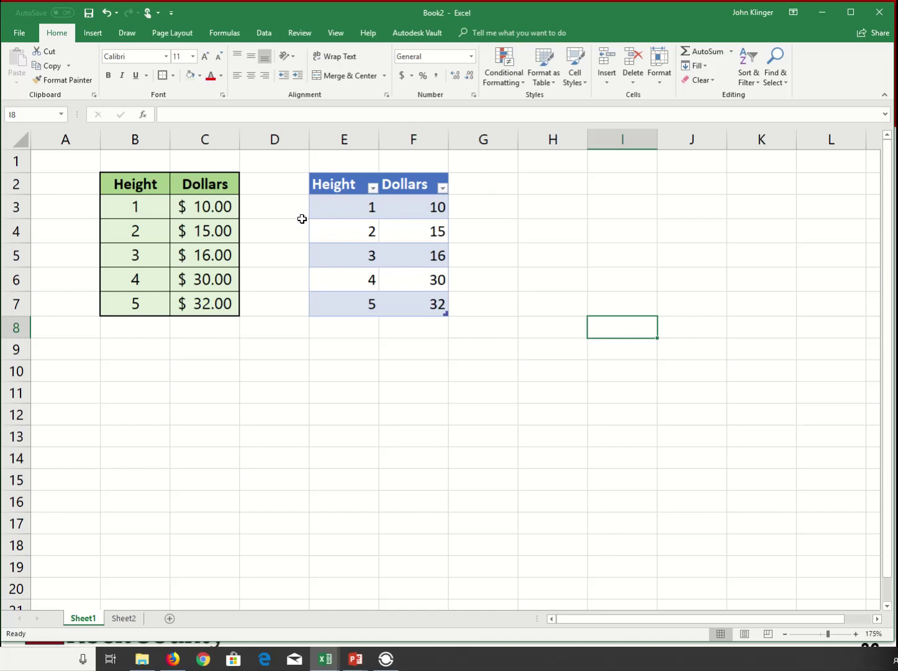
# Restyle the table with a dark blue style from the Table Styles gallery
pyautogui.click(330, 186)
pyautogui.moveTo(330, 186); pyautogui.dragTo(397, 305)
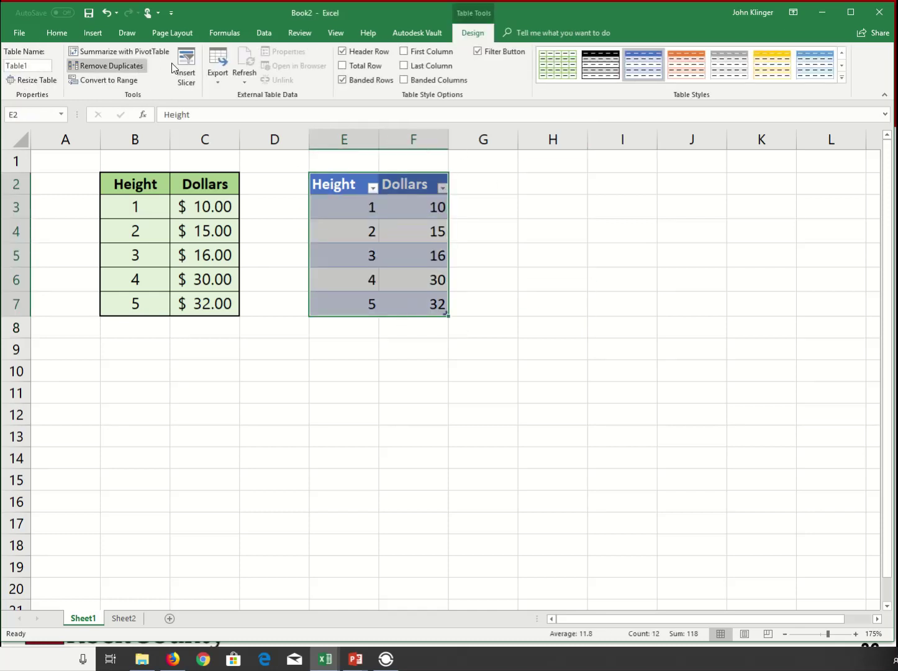
pyautogui.click(841, 77)
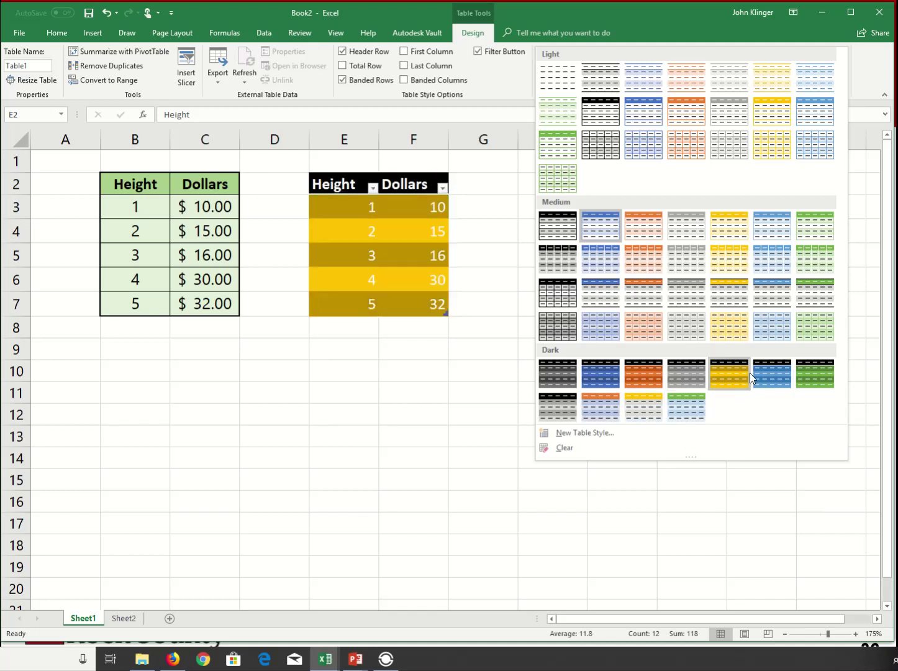
pyautogui.click(782, 383)
pyautogui.click(441, 395)
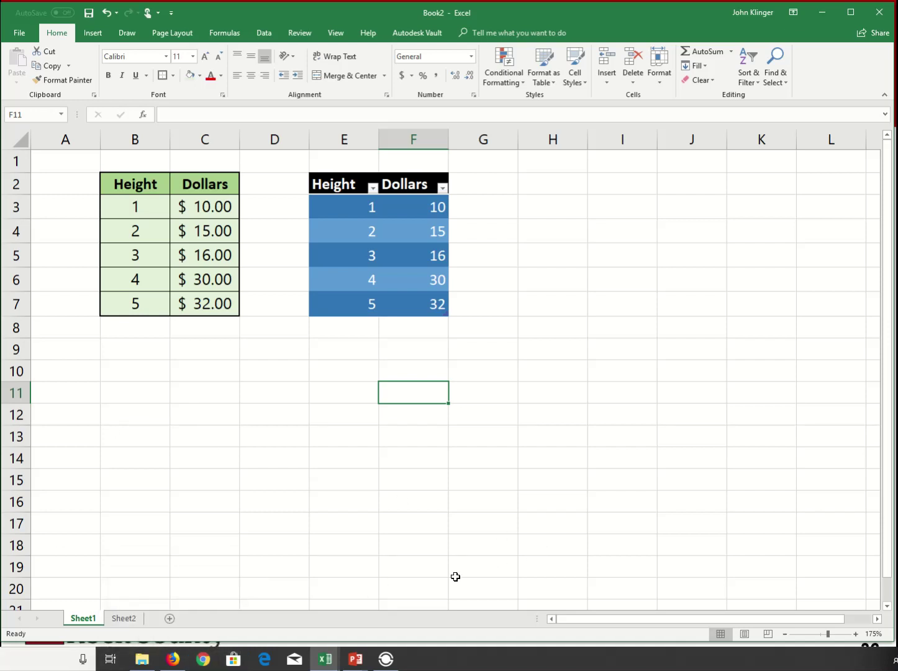
pyautogui.hotkey('alt', 'Tab')
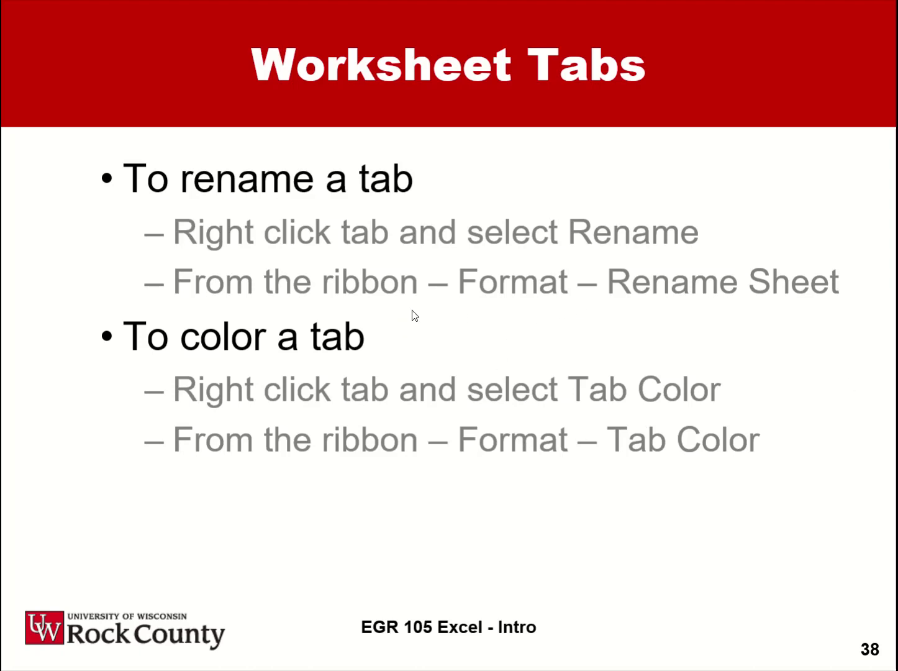
pyautogui.hotkey('alt', 'Tab')
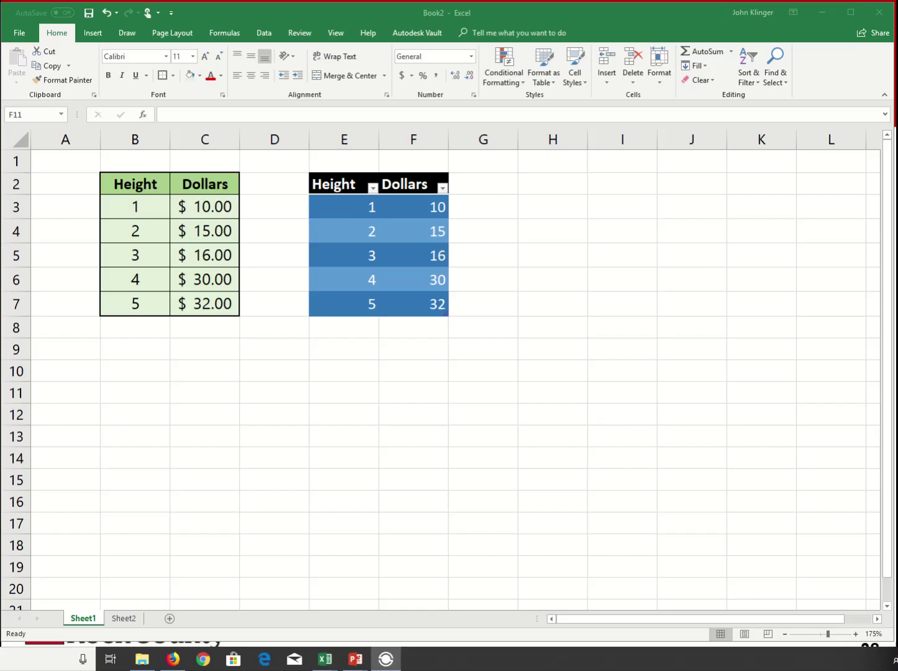
# Rename the Sheet1 tab to 'Problem 1'
pyautogui.click(88, 625)
pyautogui.rightClick(87, 625)
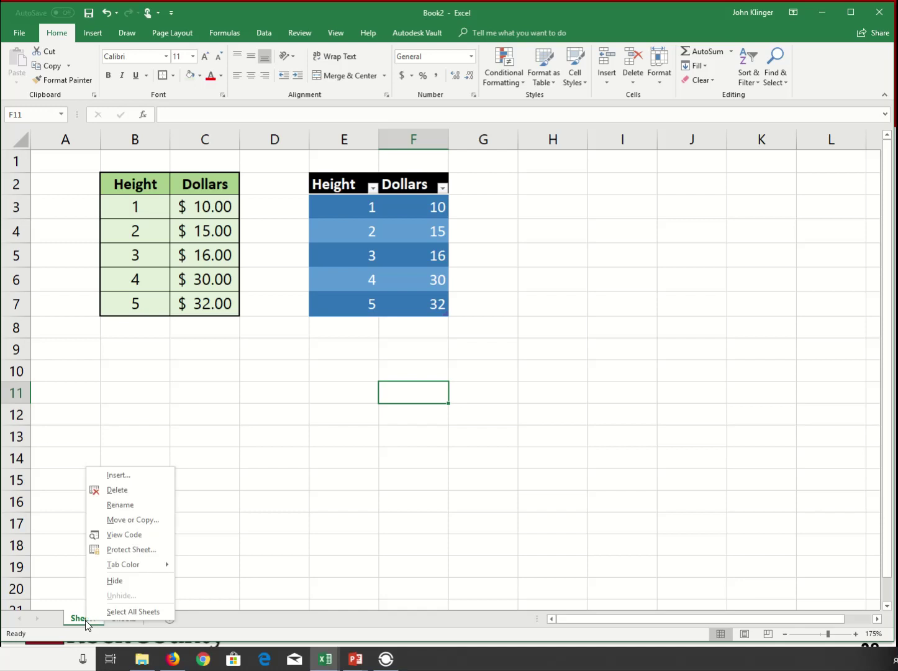
pyautogui.click(134, 512)
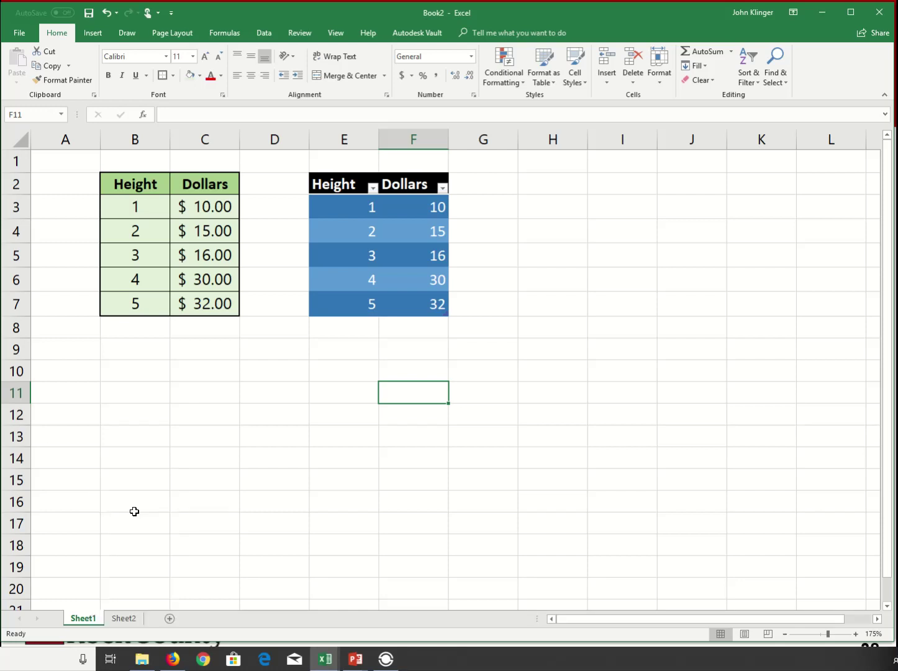
pyautogui.write('P')
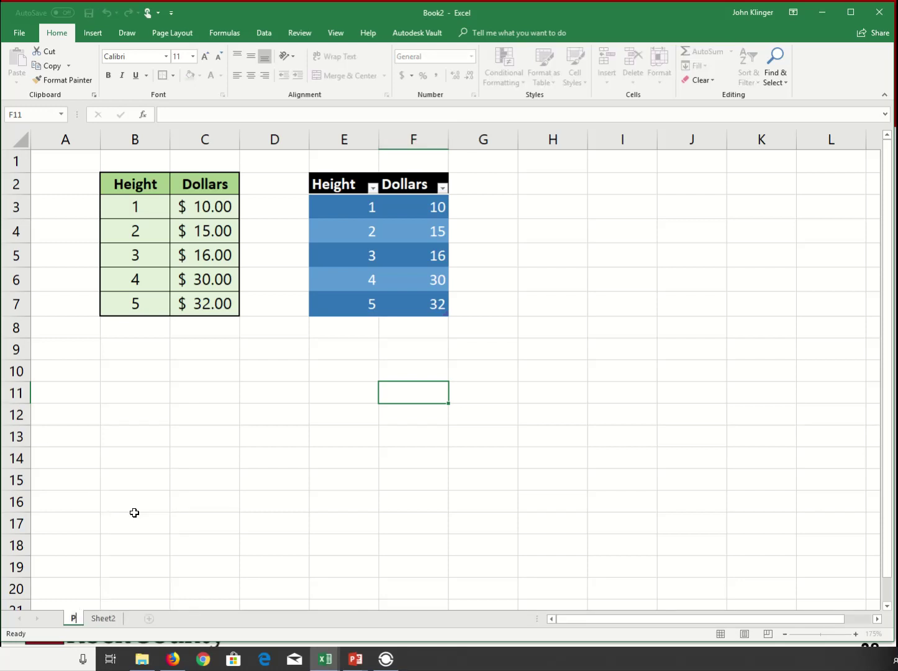
pyautogui.write('roblem')
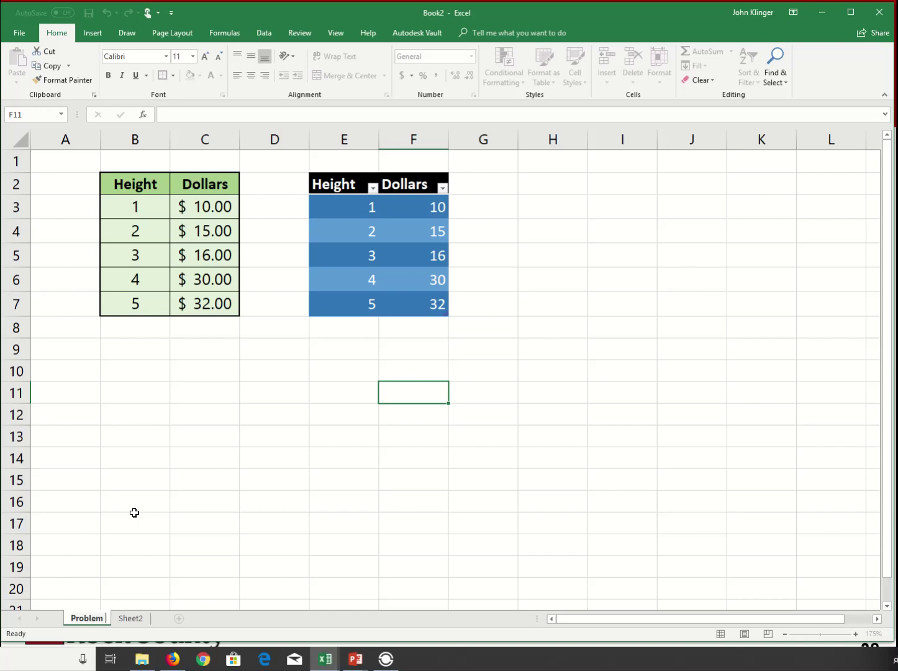
pyautogui.press('Return')
pyautogui.write('1')
pyautogui.press('Return')
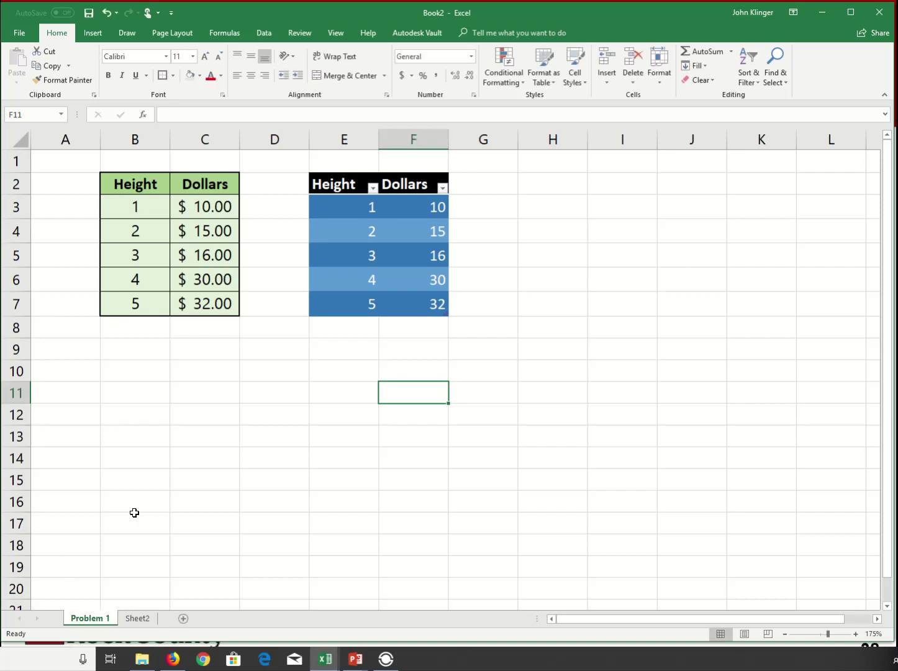
# Rename the Sheet2 tab to 'Problem 2', then return to Problem 1
pyautogui.rightClick(129, 619)
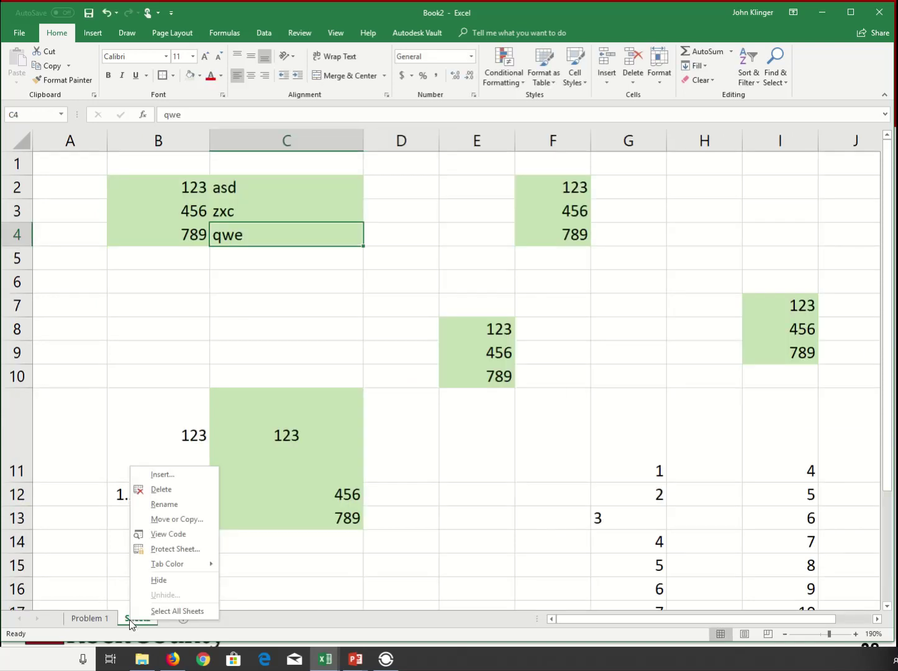
pyautogui.click(176, 504)
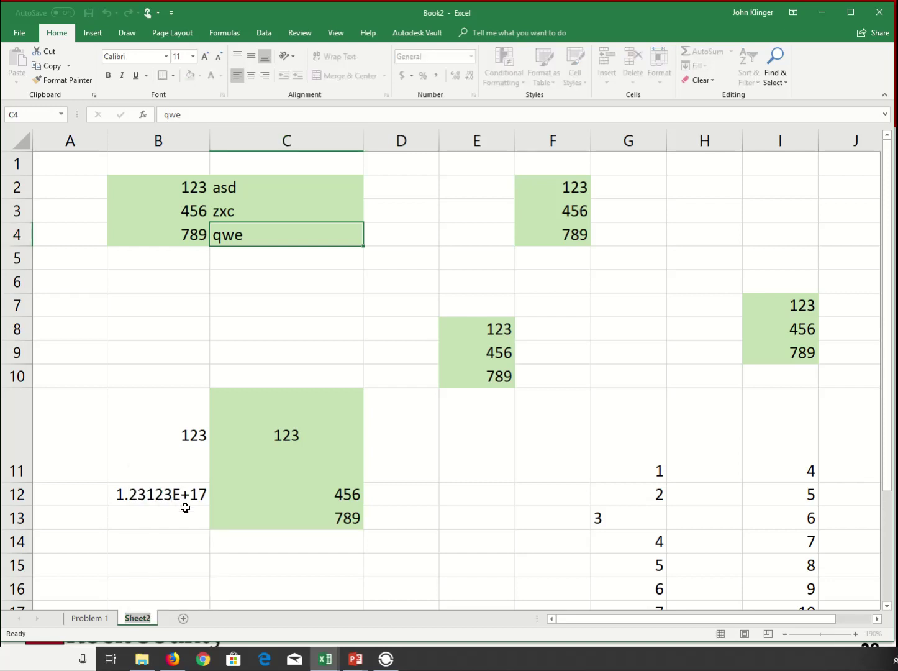
pyautogui.write('Problems')
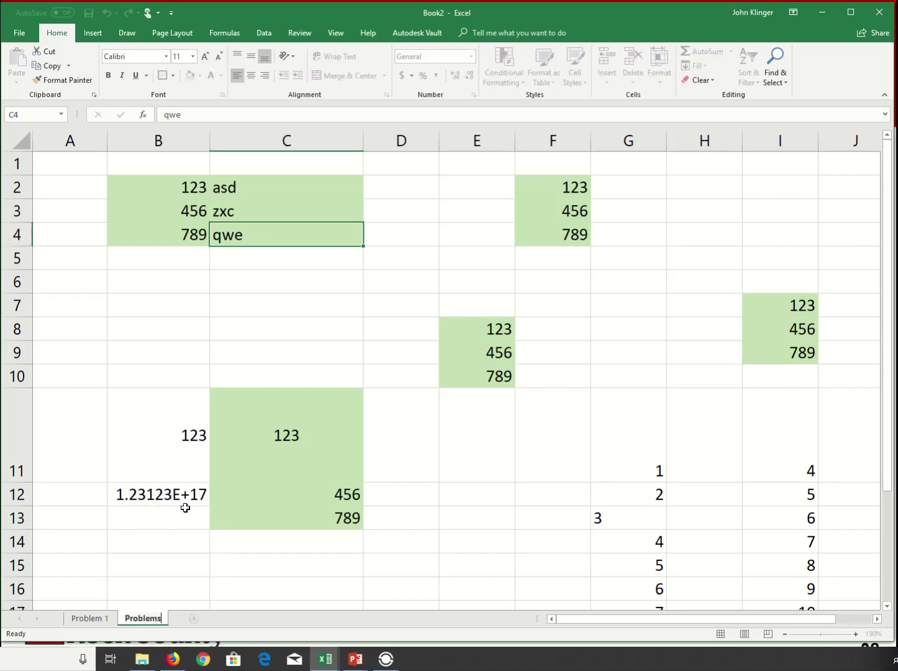
pyautogui.press('BackSpace')
pyautogui.write('2')
pyautogui.press('Return')
pyautogui.click(169, 542)
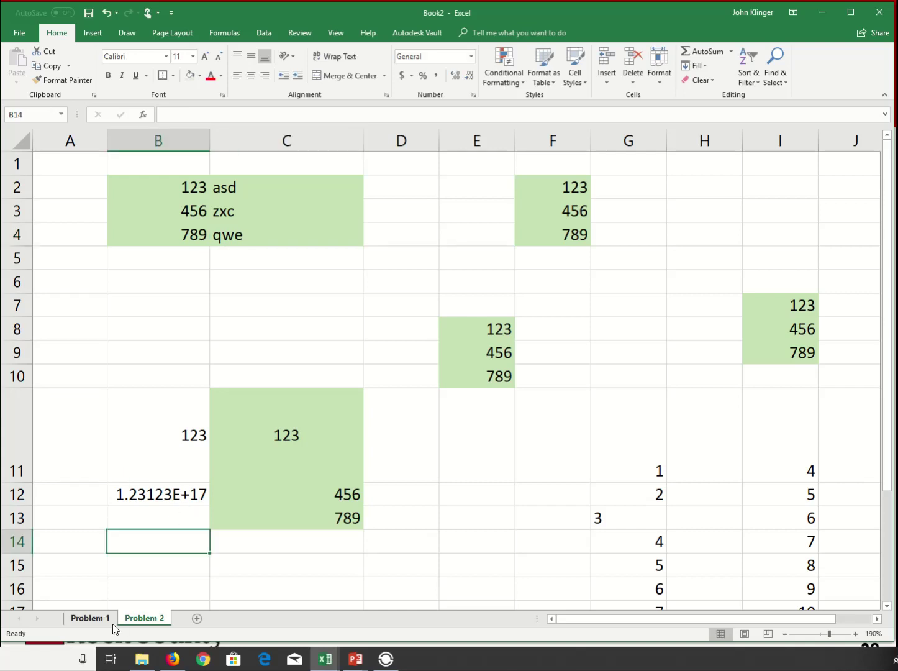
pyautogui.click(103, 620)
# Give the Problem 1 sheet tab a blue tab colour
pyautogui.rightClick(103, 619)
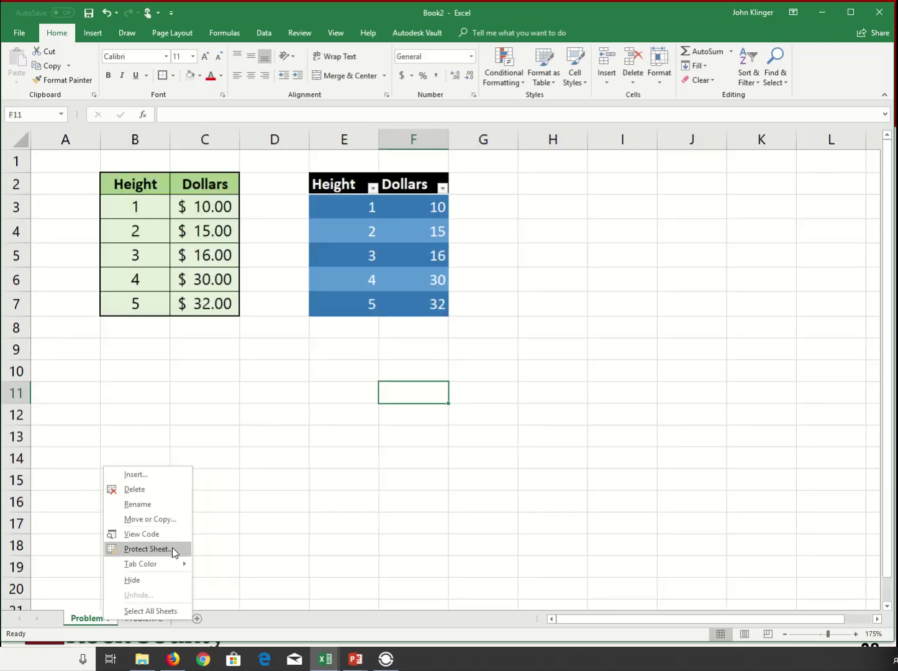
pyautogui.moveTo(143, 565)
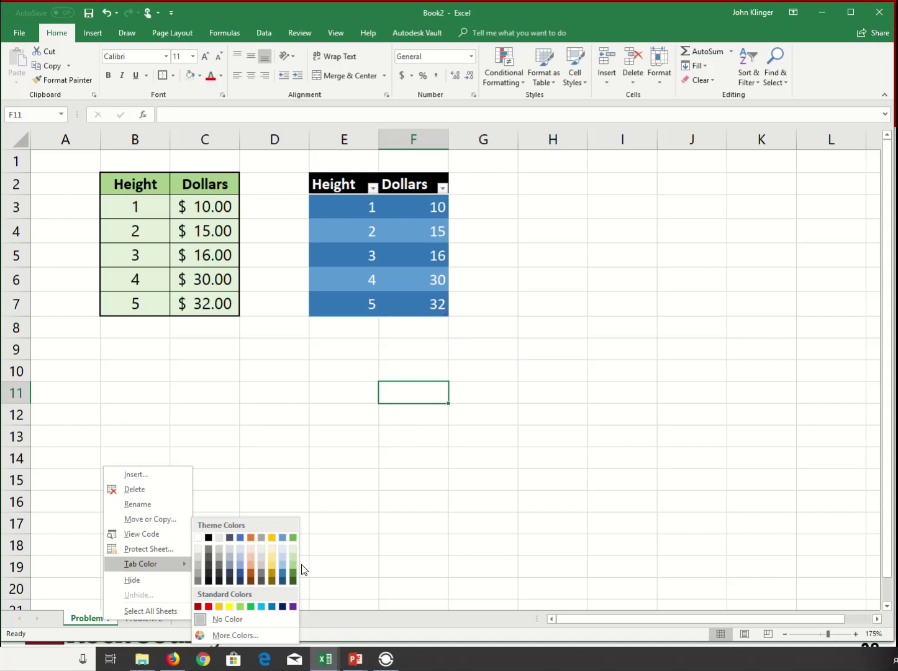
pyautogui.click(285, 579)
# Give the Problem 2 sheet tab a red tab colour and check both tabs
pyautogui.click(203, 593)
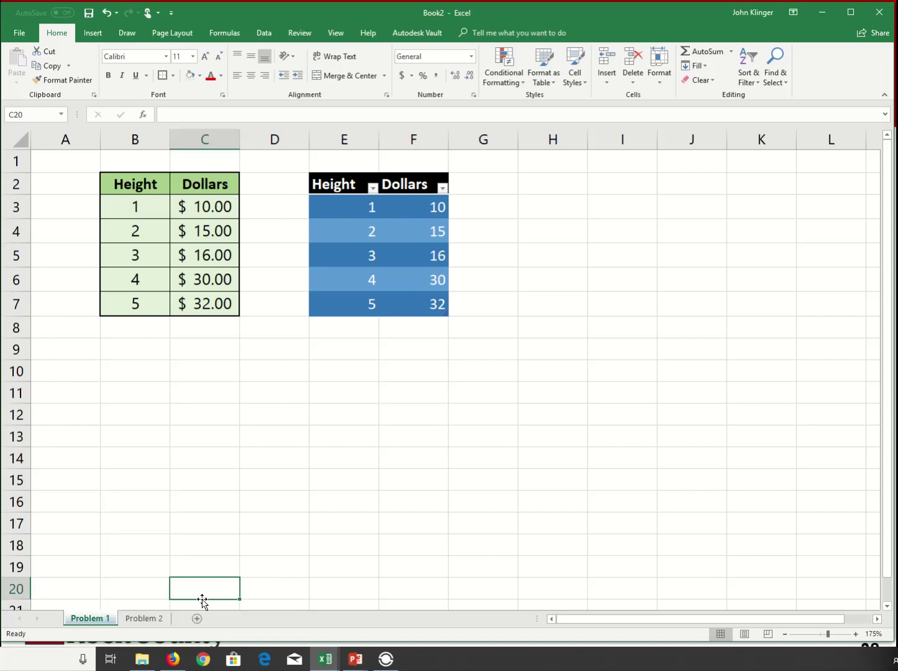
pyautogui.rightClick(149, 620)
pyautogui.moveTo(205, 566)
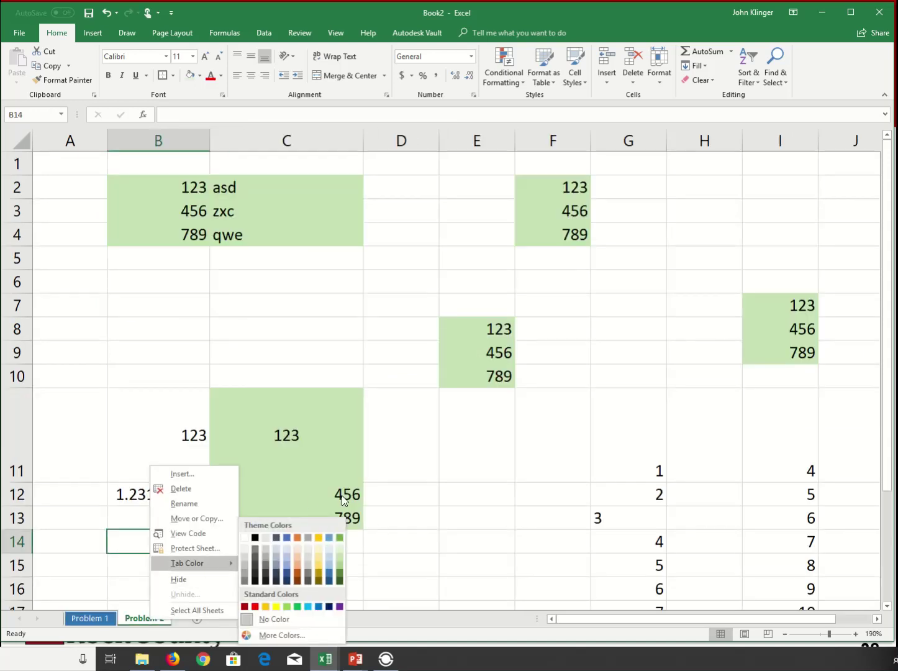
pyautogui.click(256, 607)
pyautogui.click(442, 562)
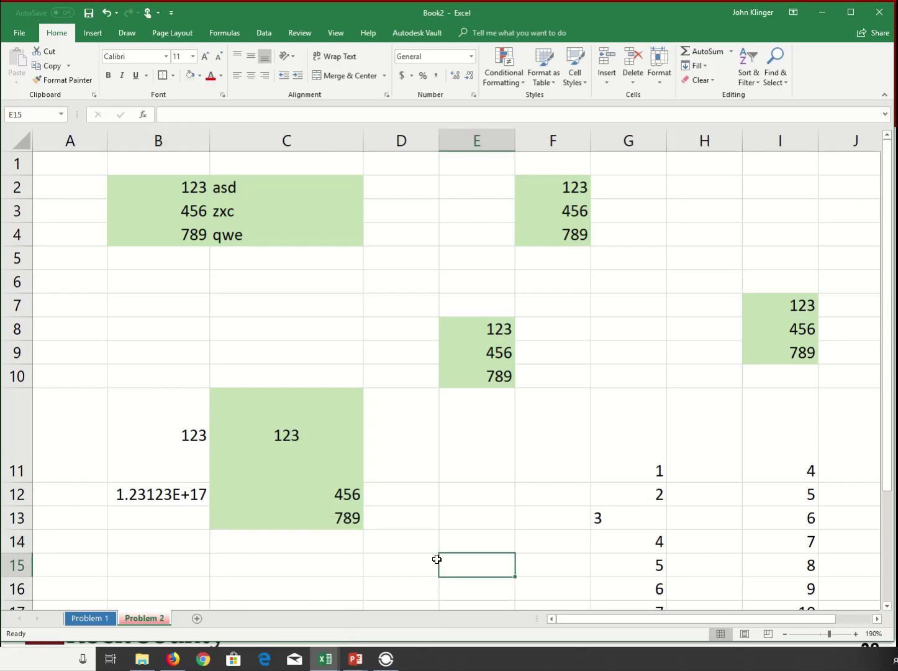
pyautogui.click(94, 619)
pyautogui.click(140, 619)
pyautogui.click(95, 619)
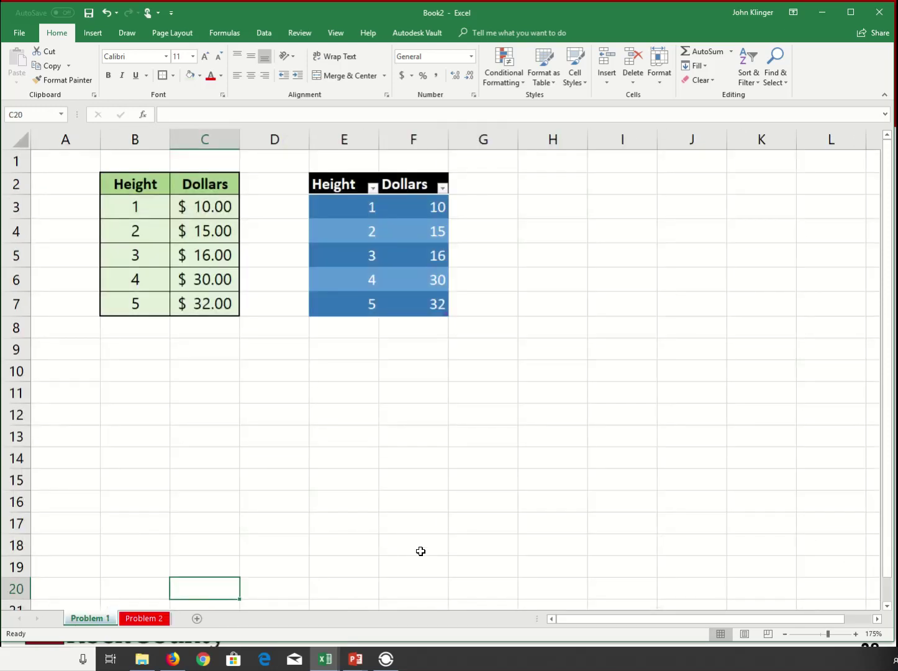